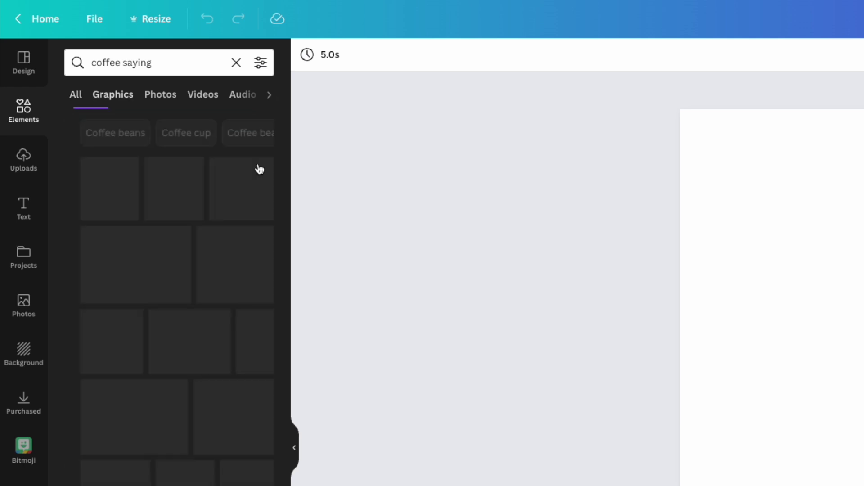
# Step: Browse the "coffee saying" graphics for a lettering design
pyautogui.scroll(-1, 194, 288)
pyautogui.scroll(-7, 195, 292)
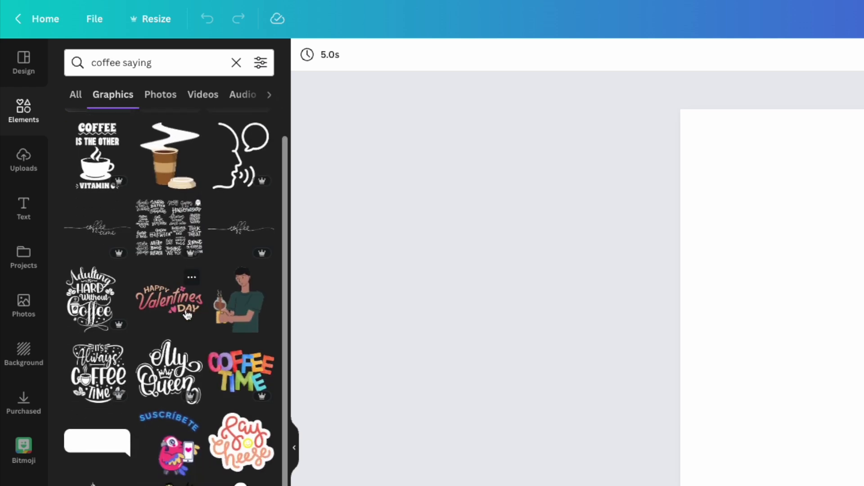
pyautogui.scroll(-7, 189, 383)
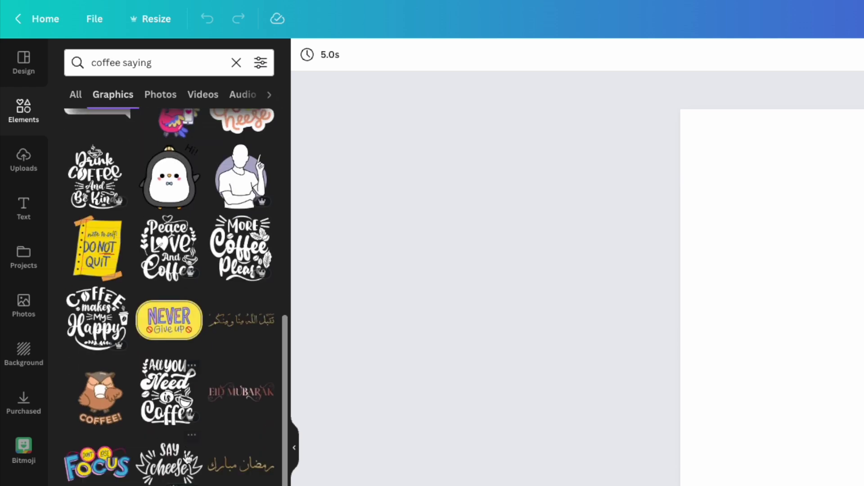
pyautogui.scroll(-4, 205, 405)
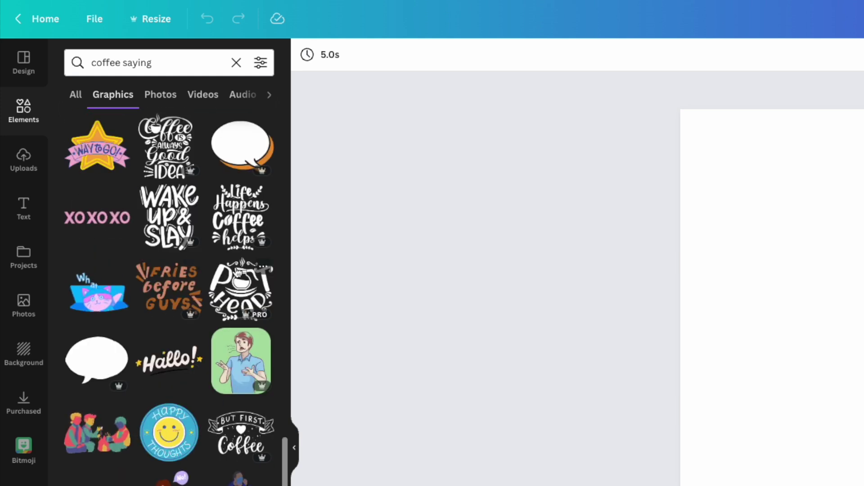
pyautogui.scroll(-4, 160, 324)
pyautogui.scroll(-9, 160, 324)
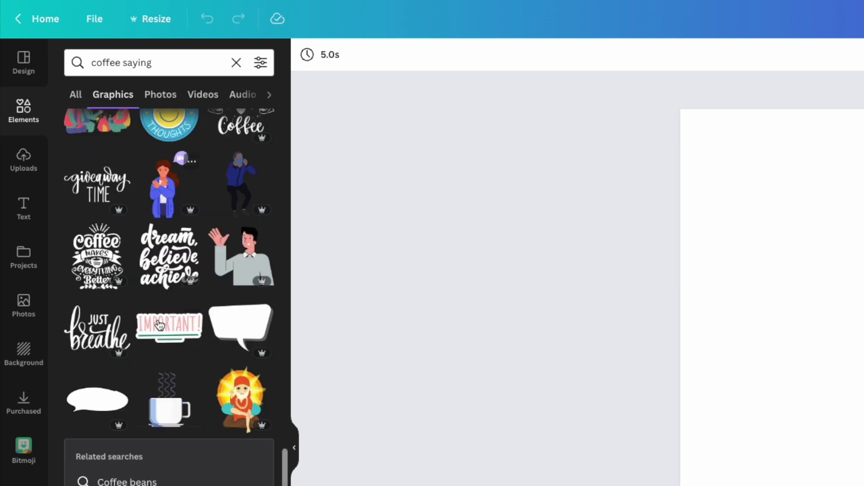
pyautogui.click(168, 355)
pyautogui.scroll(18, 169, 356)
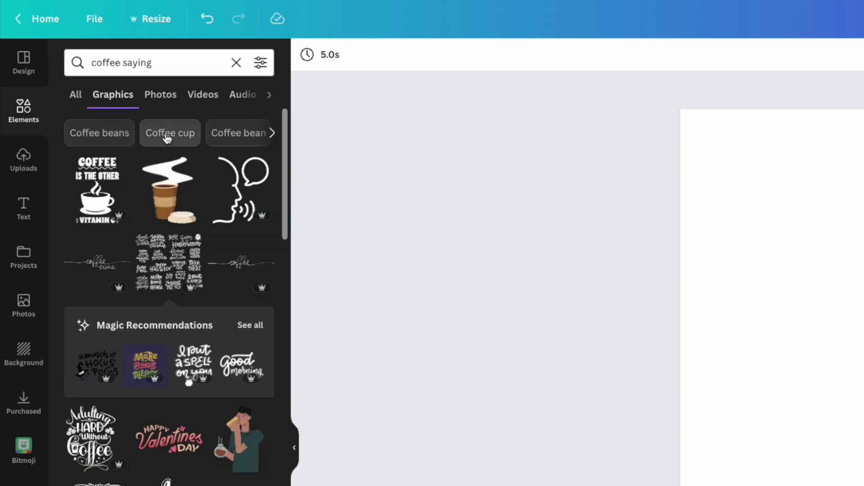
# Step: Search the graphics for "coffee vibes" and place the black Coffee Vibes lettering on the upper half of the page
pyautogui.click(164, 62)
pyautogui.moveTo(123, 62); pyautogui.dragTo(155, 62)
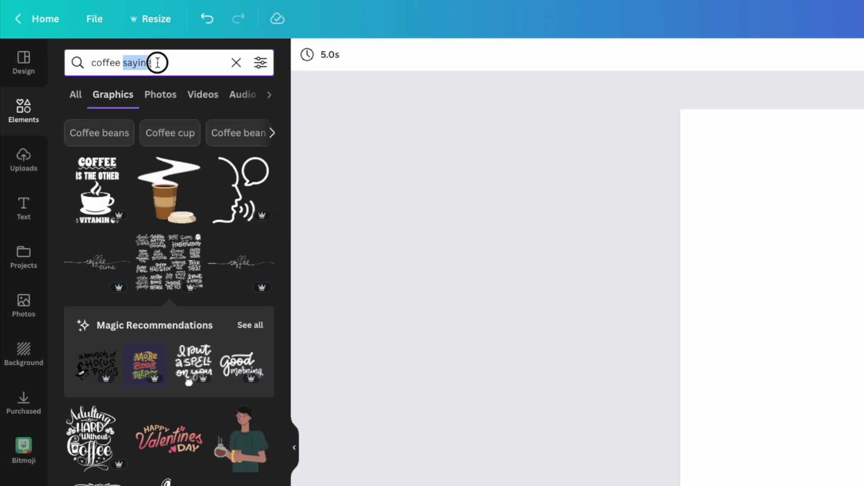
pyautogui.write('vibes')
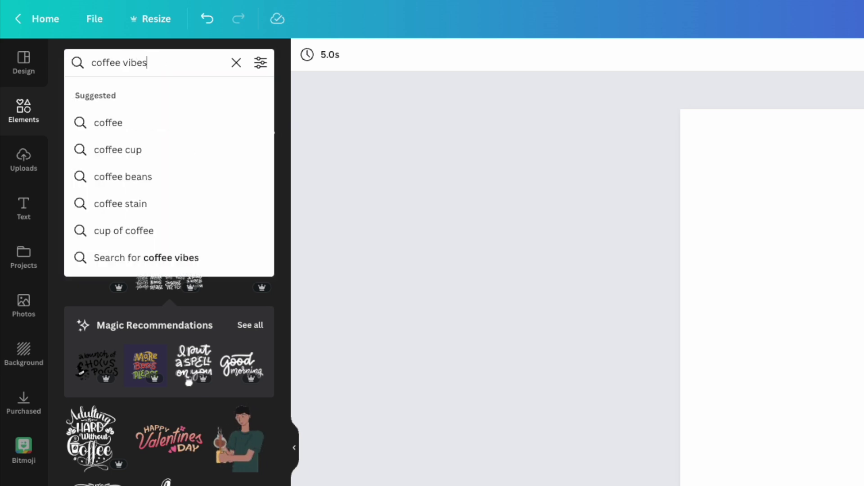
pyautogui.press('Return')
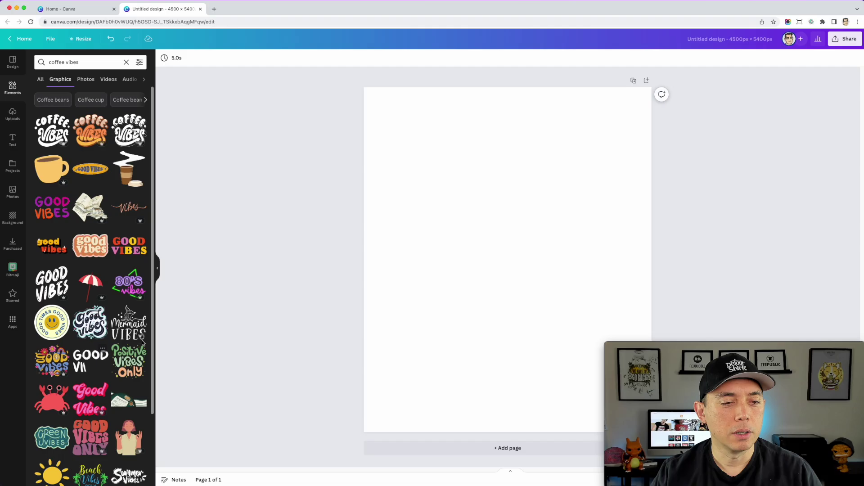
pyautogui.click(100, 196)
pyautogui.moveTo(511, 263); pyautogui.dragTo(473, 185)
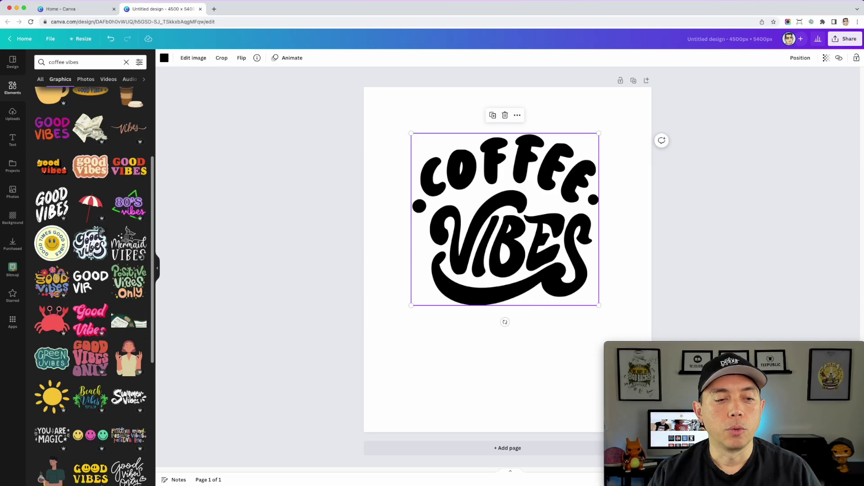
# Step: Try out the purple Positive Vibes Only graphic over the Coffee Vibes lettering, and delete it
pyautogui.scroll(-5, 101, 247)
pyautogui.scroll(-3, 101, 247)
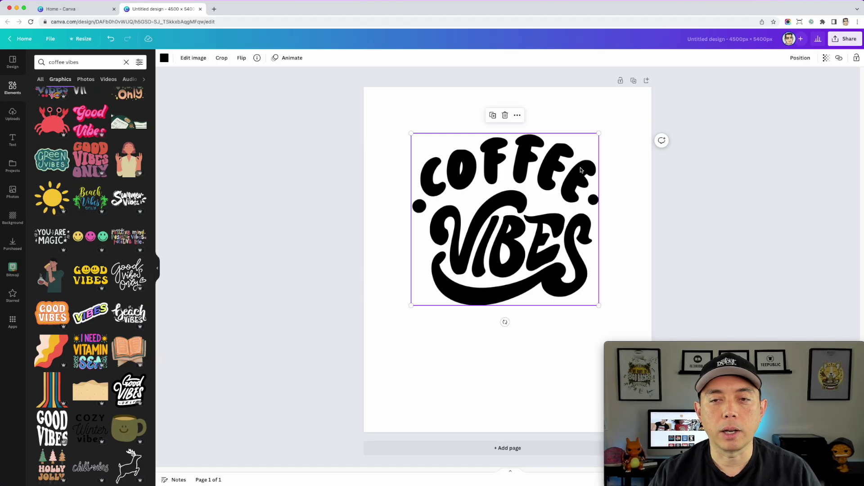
pyautogui.scroll(-1, 83, 274)
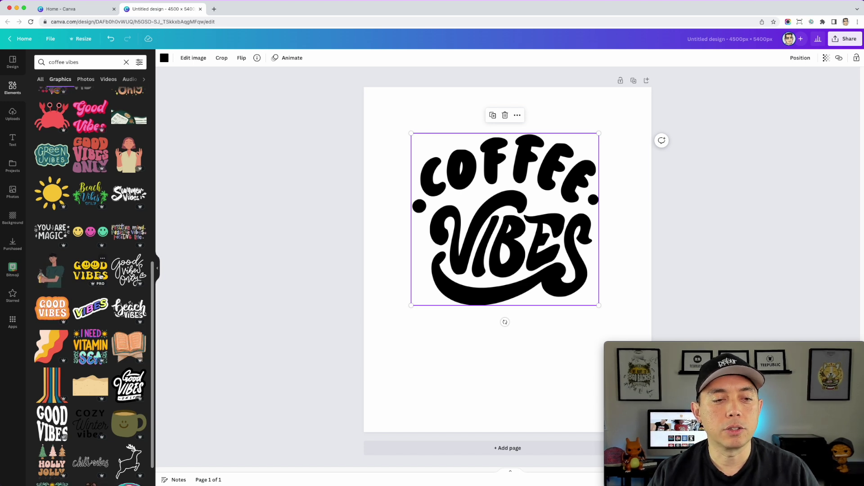
pyautogui.scroll(-3, 110, 269)
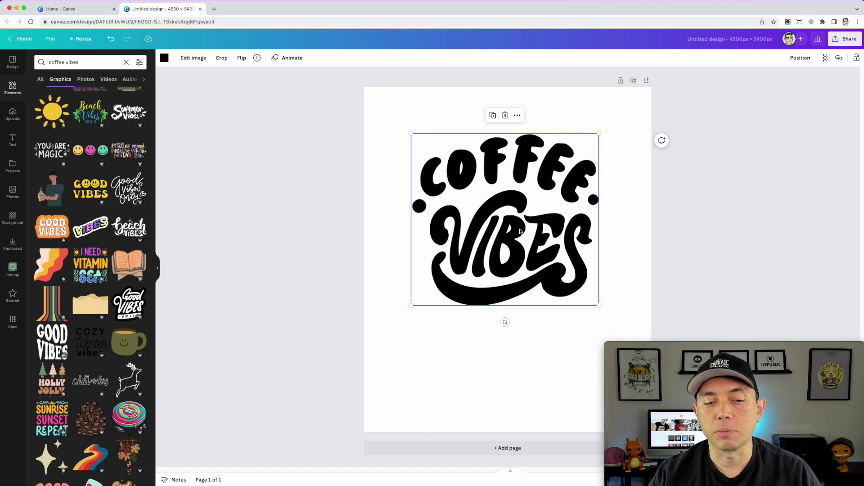
pyautogui.scroll(-8, 103, 323)
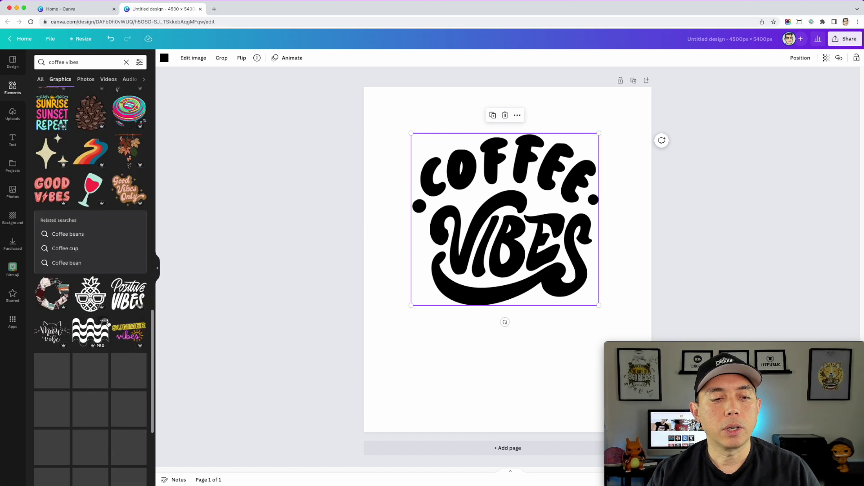
pyautogui.scroll(-5, 103, 323)
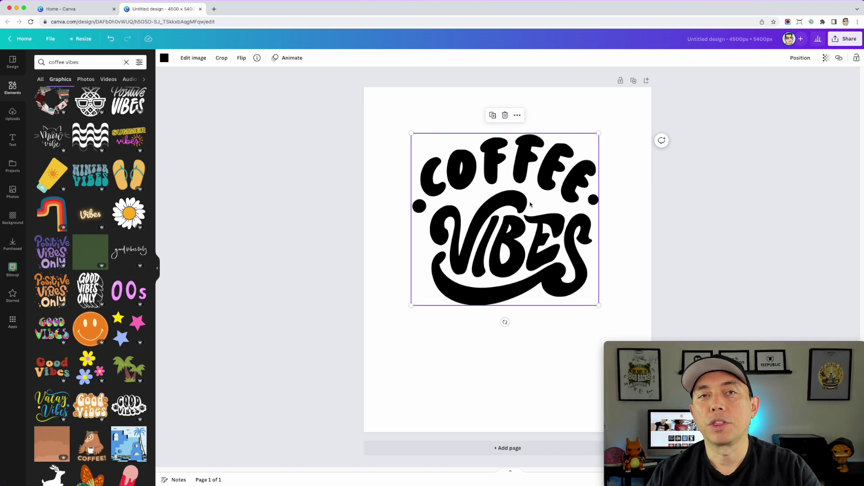
pyautogui.click(47, 260)
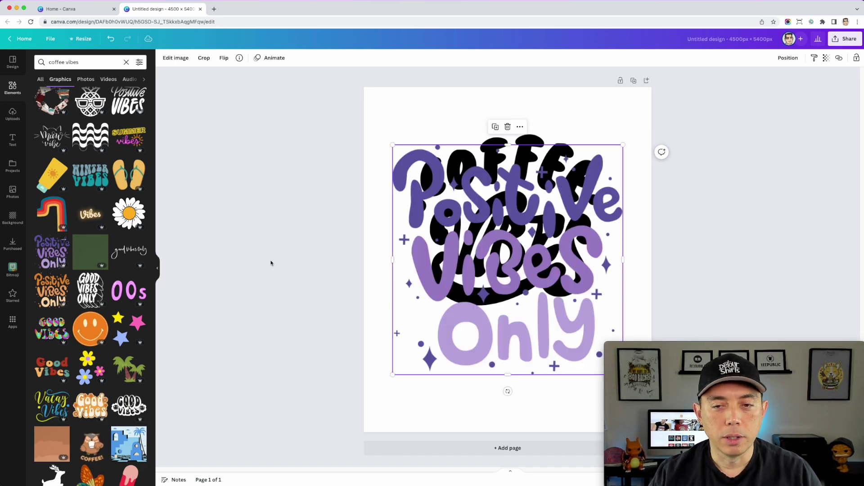
pyautogui.moveTo(543, 242); pyautogui.dragTo(535, 204)
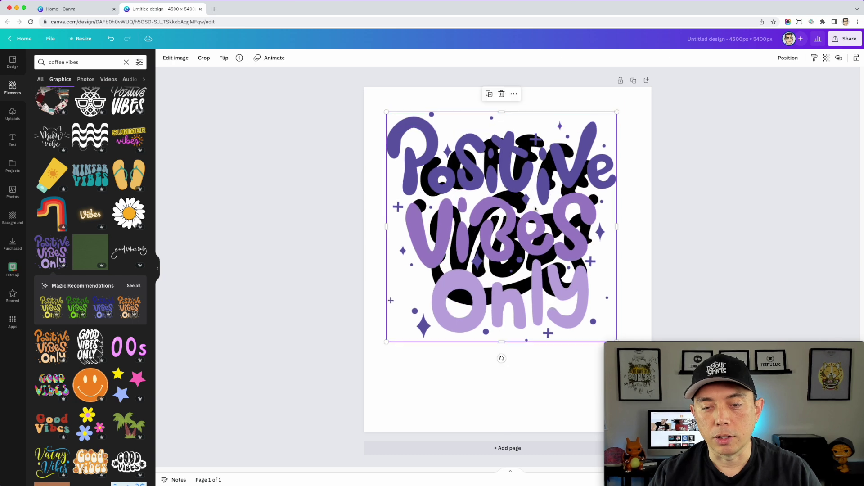
pyautogui.press('Delete')
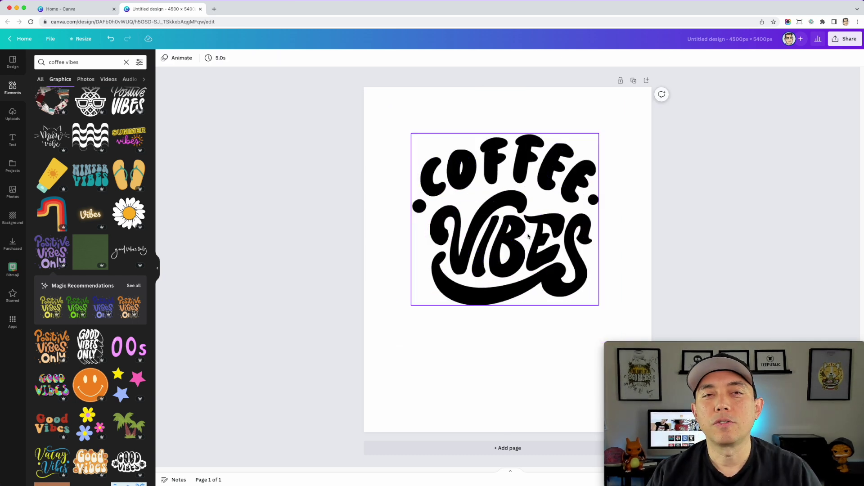
# Step: Enlarge the Coffee Vibes lettering and move it up to the horizontal centre of the page's upper part
pyautogui.click(565, 290)
pyautogui.moveTo(599, 305); pyautogui.dragTo(629, 334)
pyautogui.moveTo(579, 275); pyautogui.dragTo(566, 267)
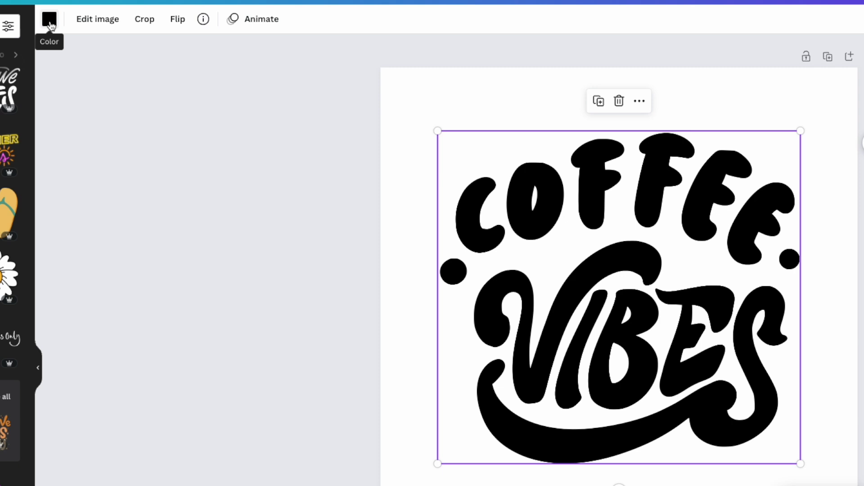
pyautogui.moveTo(533, 289); pyautogui.dragTo(534, 260)
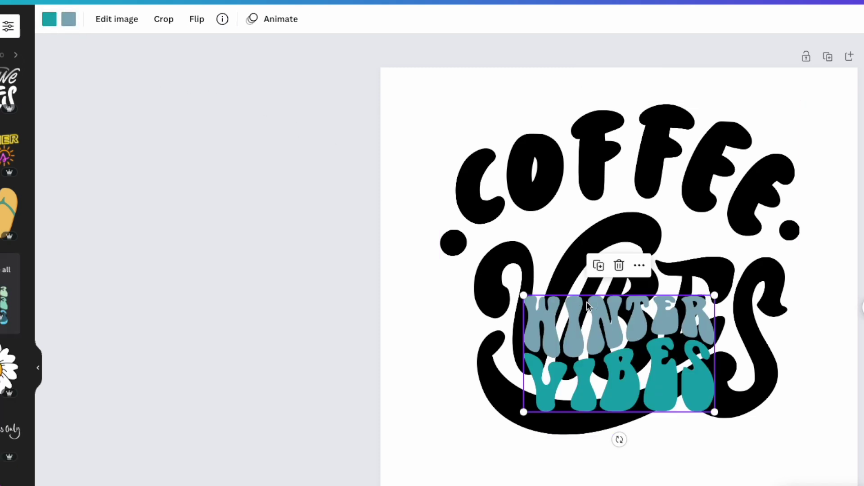
# Step: Delete the Winter Vibes graphic, and add the black Good Vibes Only graphic as a trial before deleting it too
pyautogui.press('Delete')
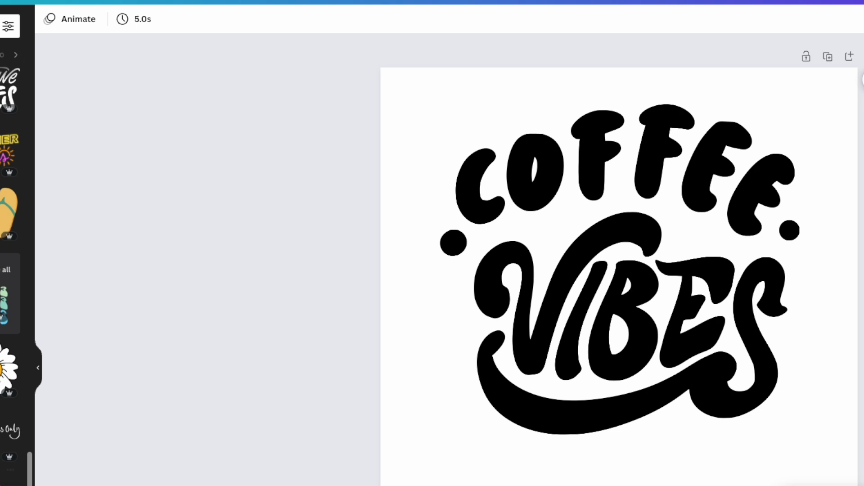
pyautogui.click(12, 477)
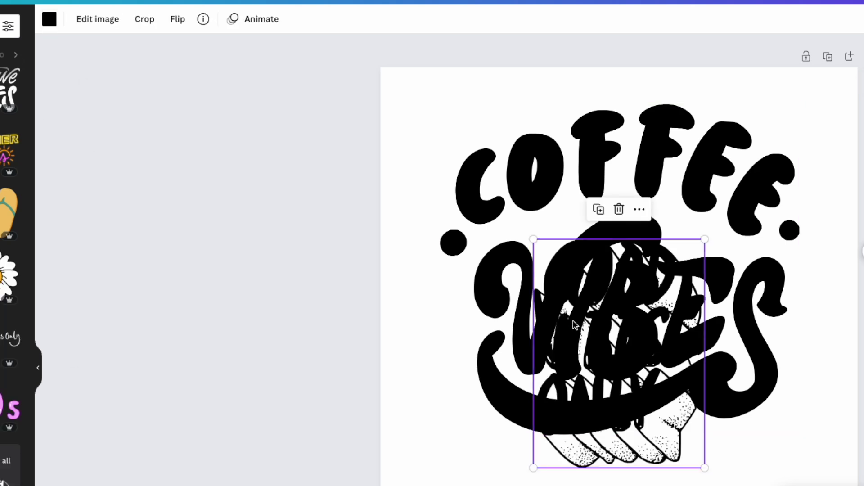
pyautogui.press('Delete')
# Step: Try out the multicoloured Good Vibes graphic below the Coffee Vibes lettering, and delete it
pyautogui.scroll(-2, 124, 378)
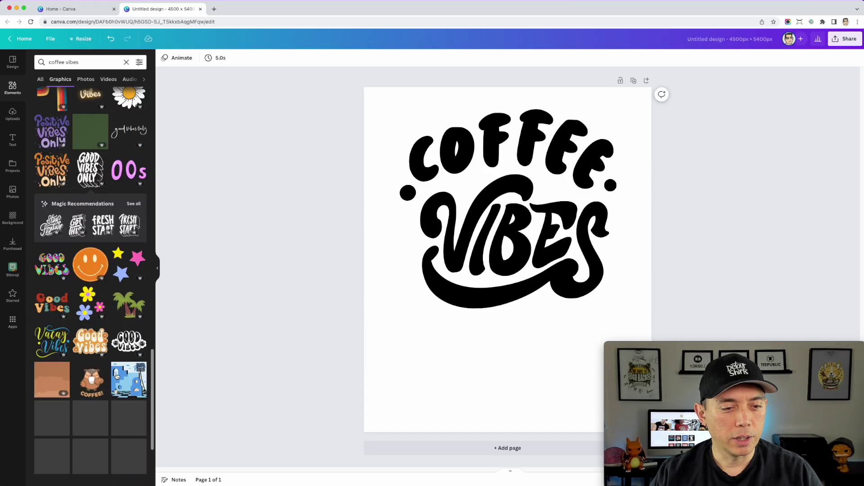
pyautogui.click(51, 300)
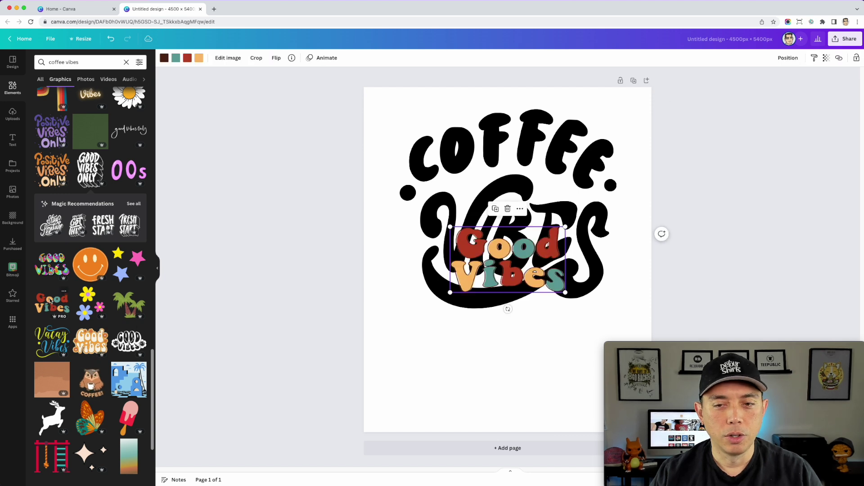
pyautogui.moveTo(508, 244); pyautogui.dragTo(492, 318)
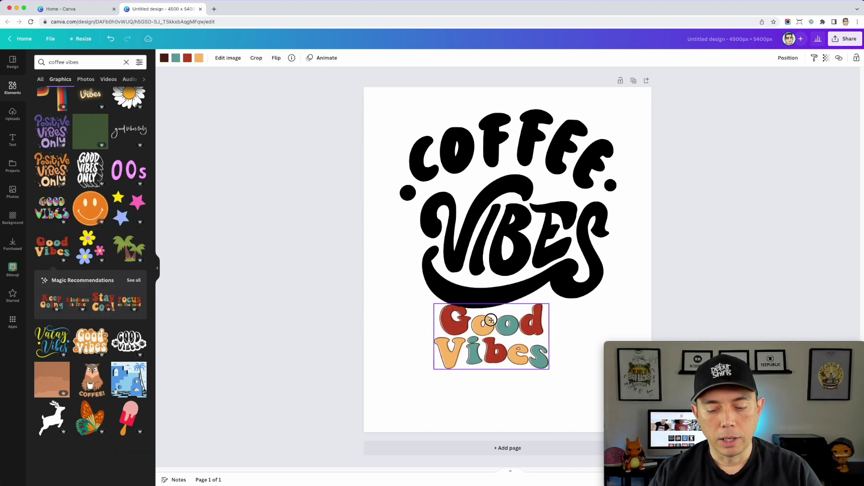
pyautogui.press('Delete')
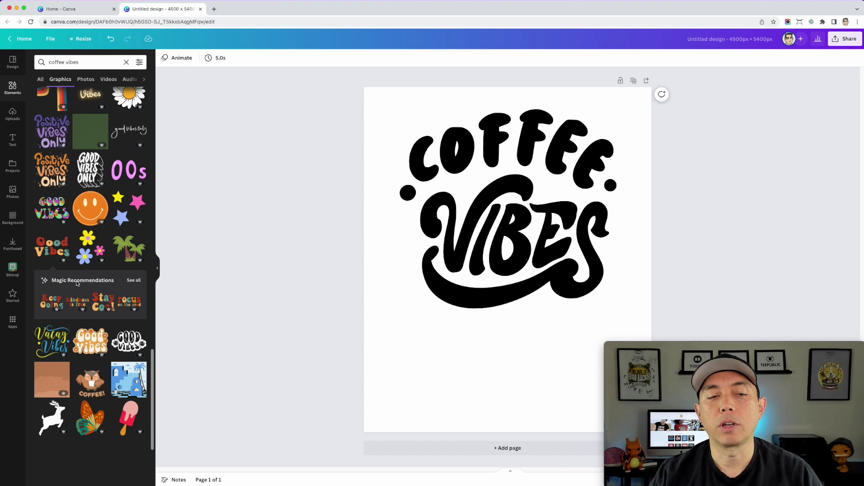
# Step: Try out the brown textured graphic on the page, undo its insertion and deselect everything
pyautogui.scroll(-2, 76, 280)
pyautogui.click(52, 291)
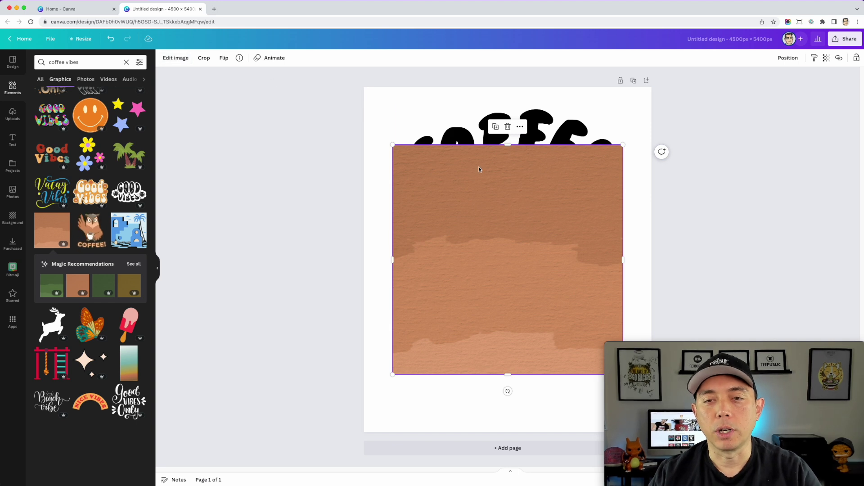
pyautogui.press('super+z')
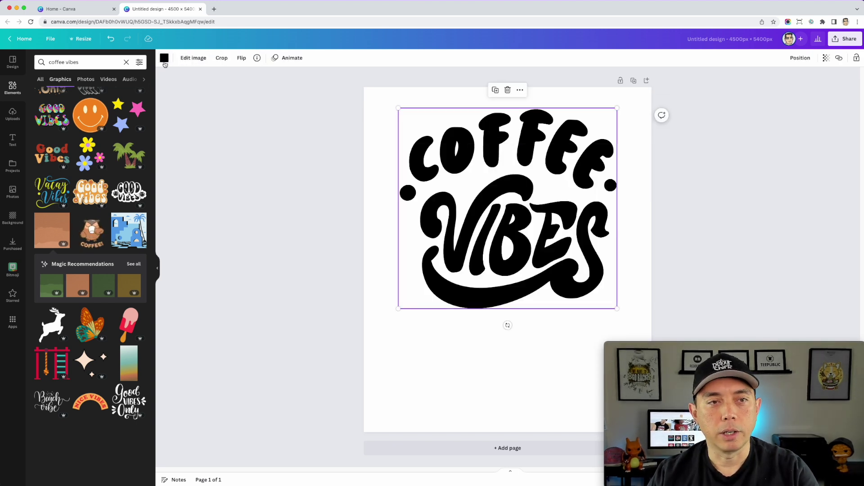
pyautogui.click(704, 213)
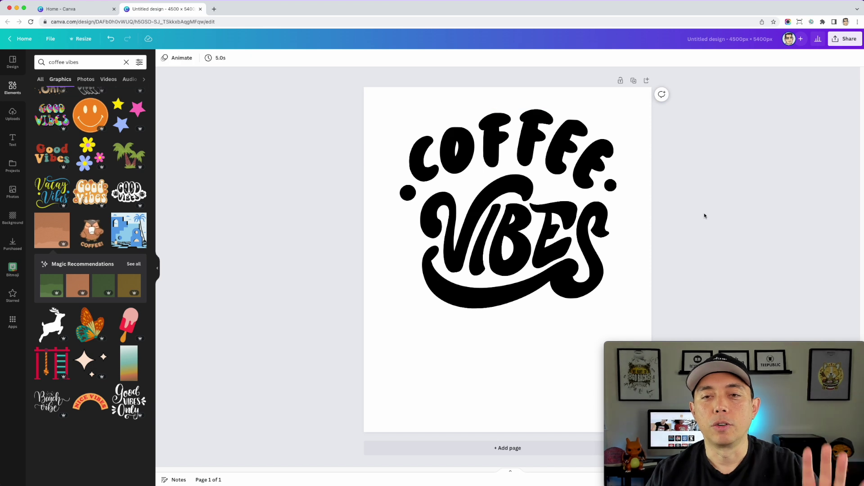
# Step: Download the Coffee Vibes design as a PDF Standard file
pyautogui.click(847, 41)
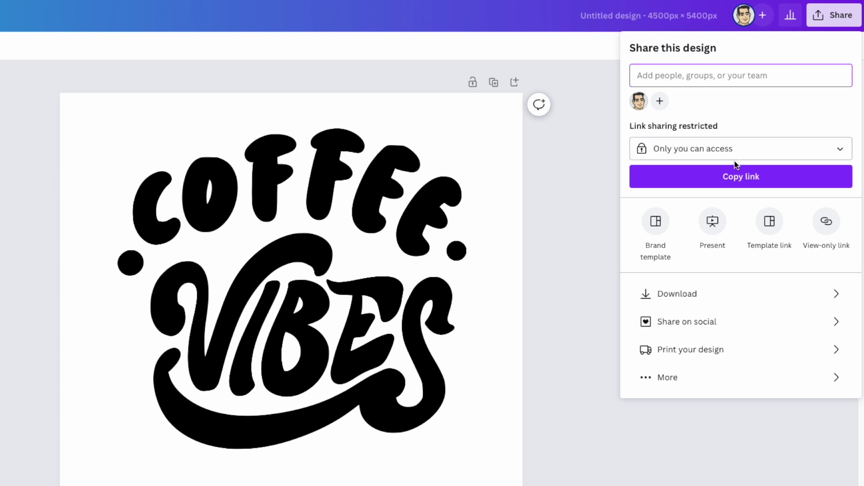
pyautogui.click(712, 293)
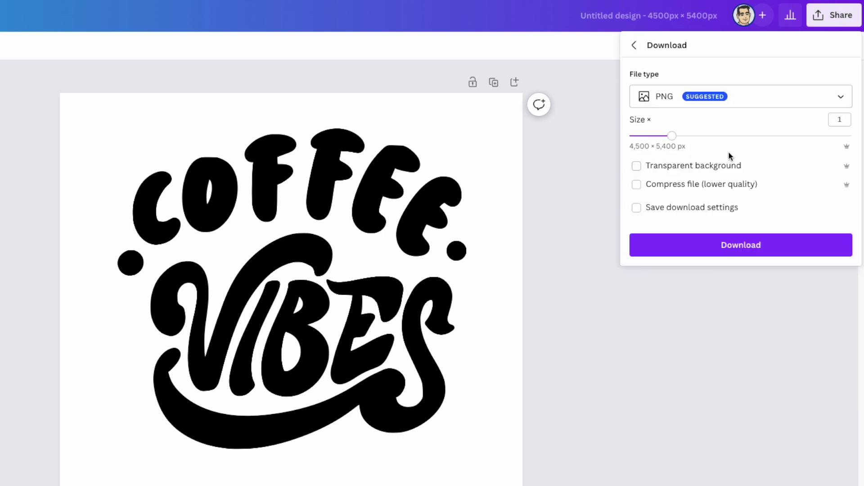
pyautogui.click(670, 97)
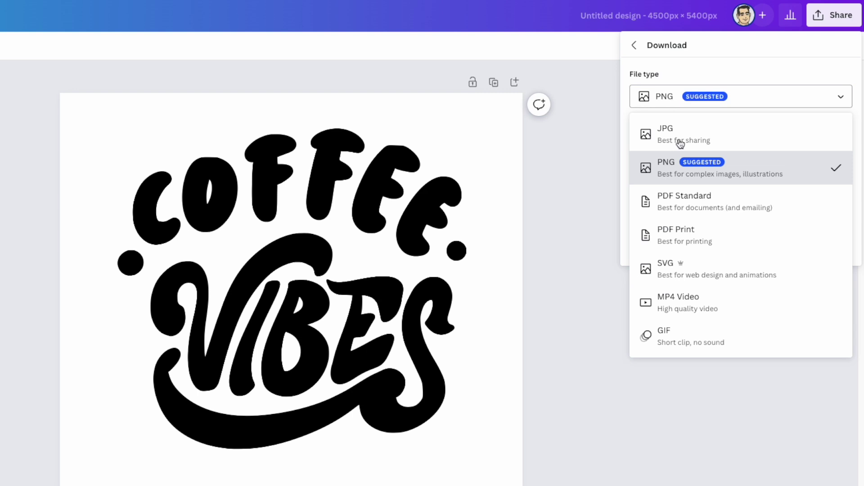
pyautogui.click(682, 207)
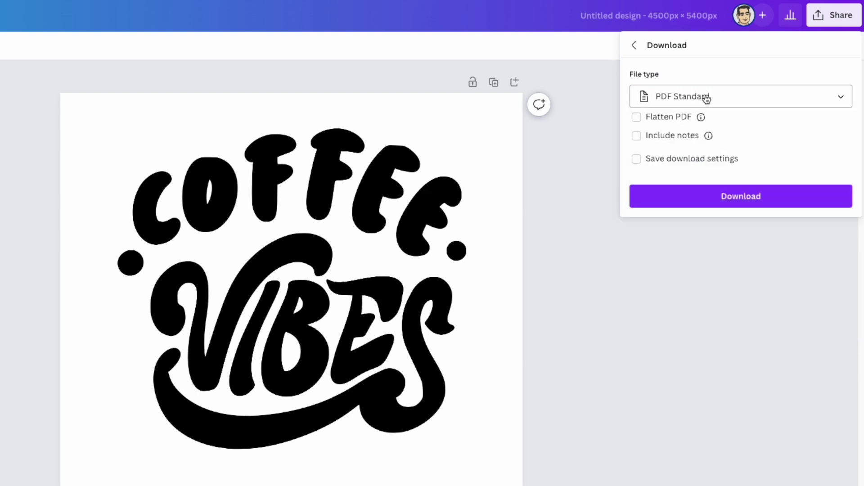
pyautogui.click(758, 201)
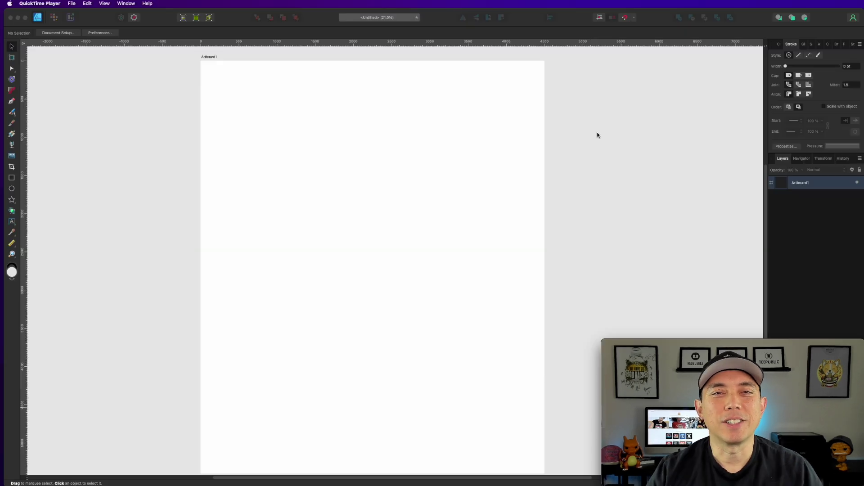
# Step: Open the downloaded Coffee Vibes PDF in Affinity Designer 2, keeping the suggested PDF import options
pyautogui.click(92, 76)
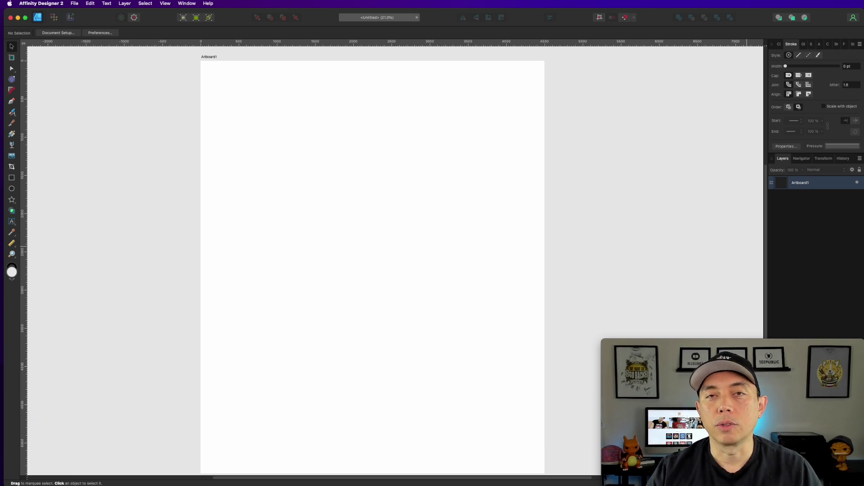
pyautogui.moveTo(696, 119); pyautogui.dragTo(366, 77)
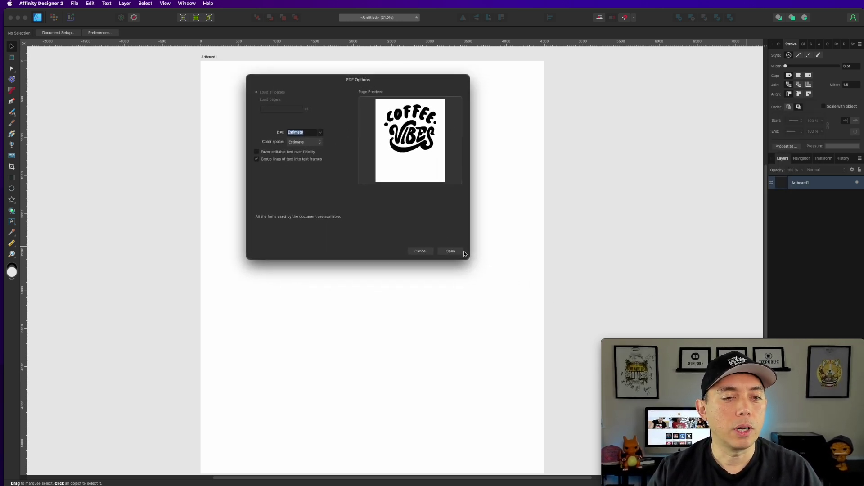
pyautogui.click(451, 251)
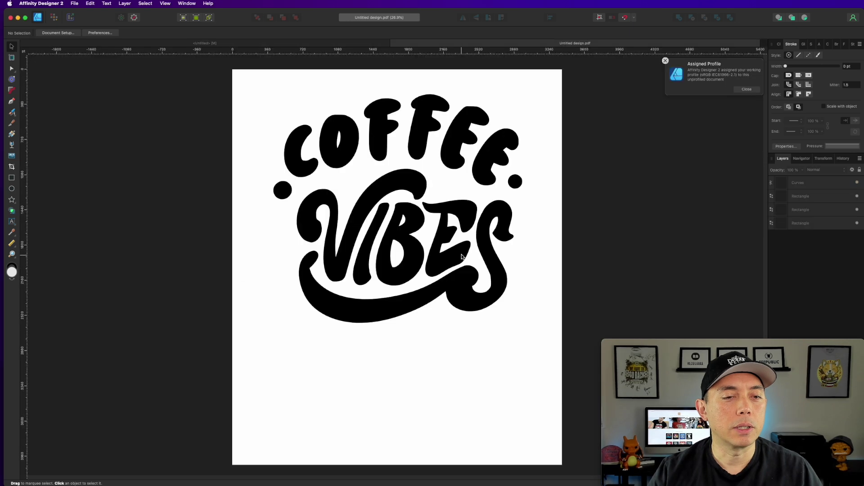
# Step: Inspect the nodes of the Coffee Vibes lettering and remove the three white background rectangles behind it
pyautogui.moveTo(207, 87); pyautogui.dragTo(538, 392)
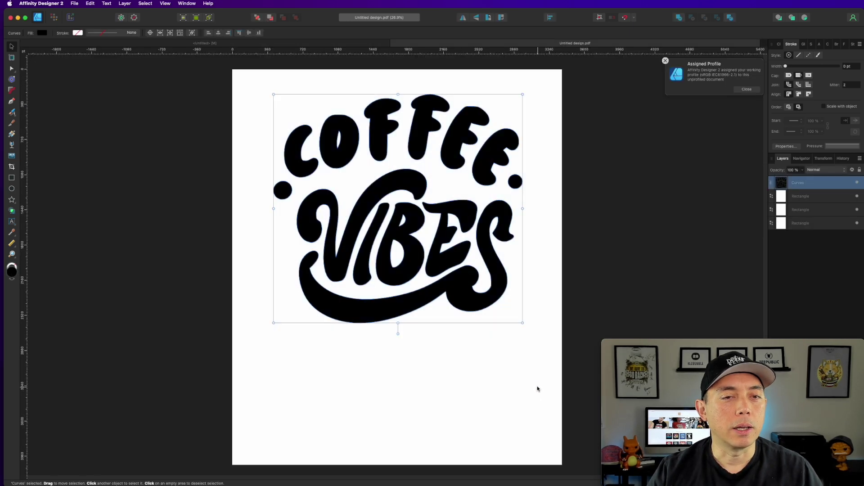
pyautogui.doubleClick(425, 121)
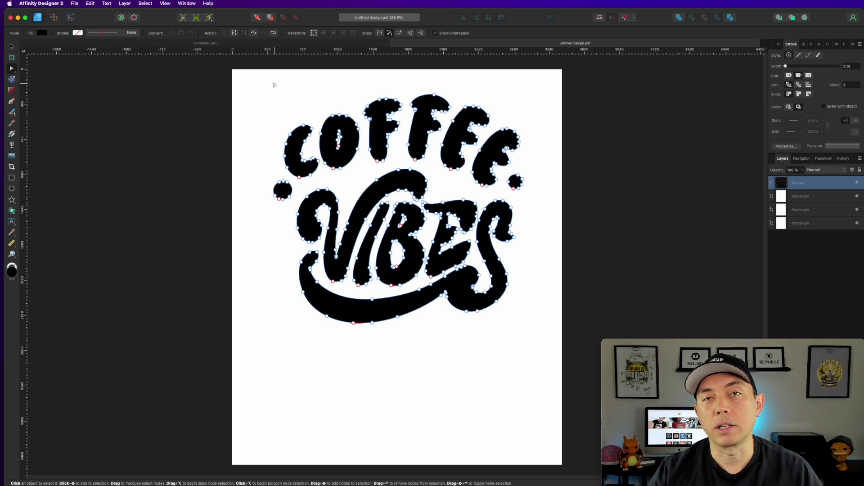
pyautogui.moveTo(259, 91); pyautogui.dragTo(506, 362)
pyautogui.press('super+z')
pyautogui.press('super+z')
pyautogui.press('super+z')
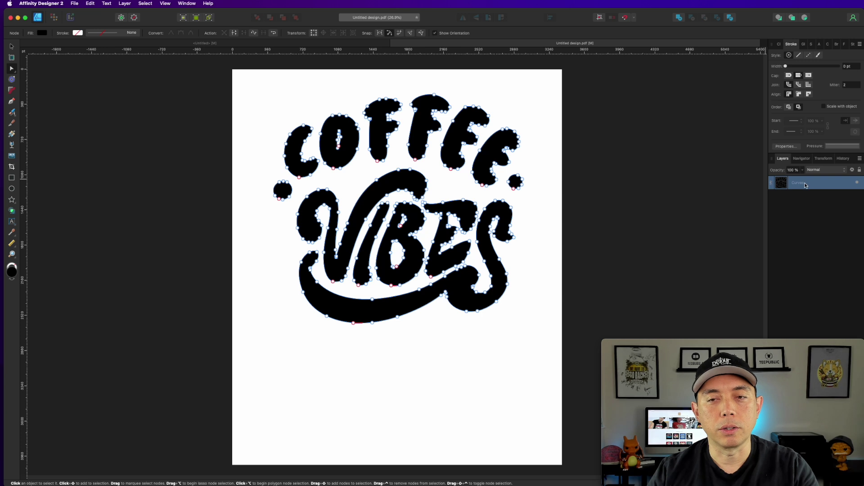
# Step: Copy the Coffee Vibes lettering and paste it onto Artboard1 of the untitled document
pyautogui.click(266, 81)
pyautogui.moveTo(259, 78); pyautogui.dragTo(564, 408)
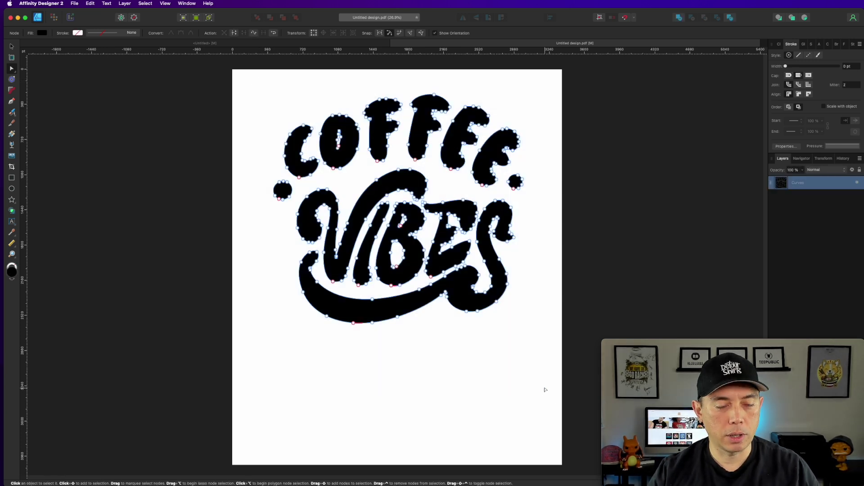
pyautogui.press('super+c')
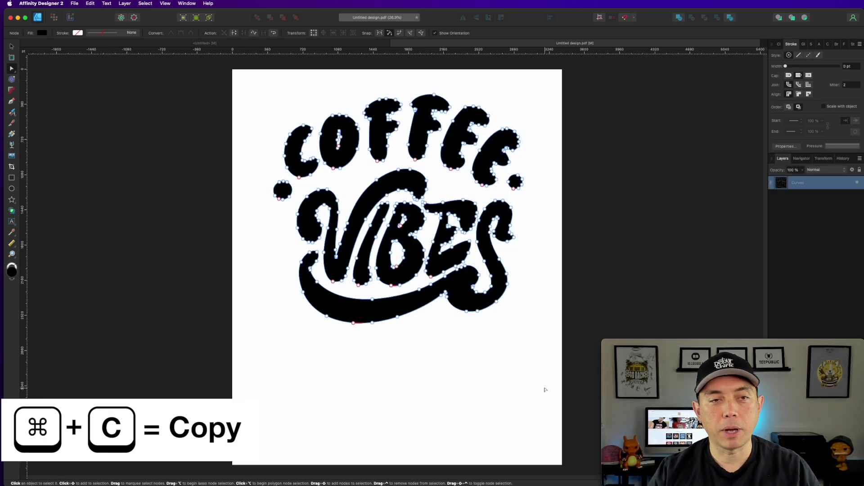
pyautogui.click(232, 43)
pyautogui.click(208, 66)
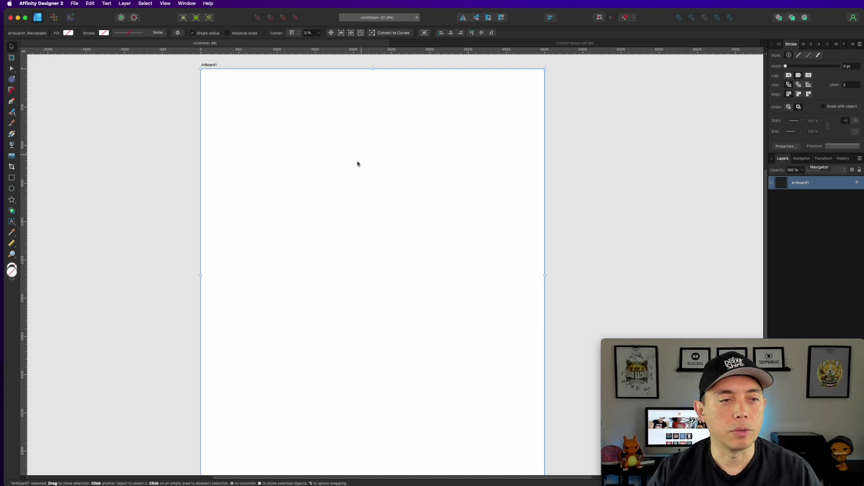
pyautogui.press('super+v')
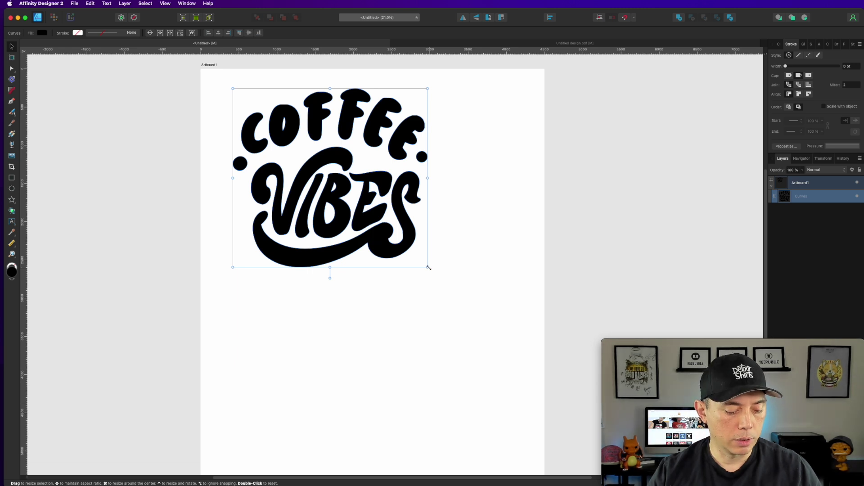
# Step: Enlarge the pasted lettering to span most of the artboard's width, move it down to the middle and deselect it
pyautogui.moveTo(429, 268); pyautogui.dragTo(506, 341)
pyautogui.moveTo(472, 242); pyautogui.dragTo(473, 287)
pyautogui.moveTo(470, 286); pyautogui.dragTo(471, 295)
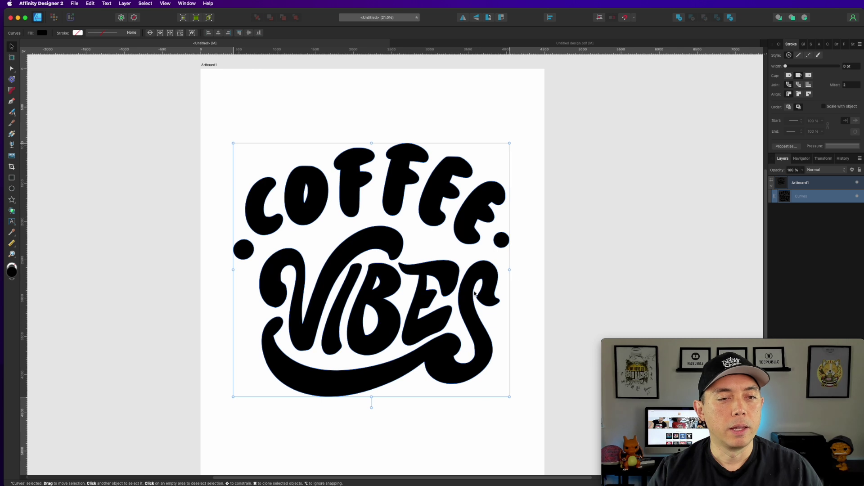
pyautogui.click(630, 188)
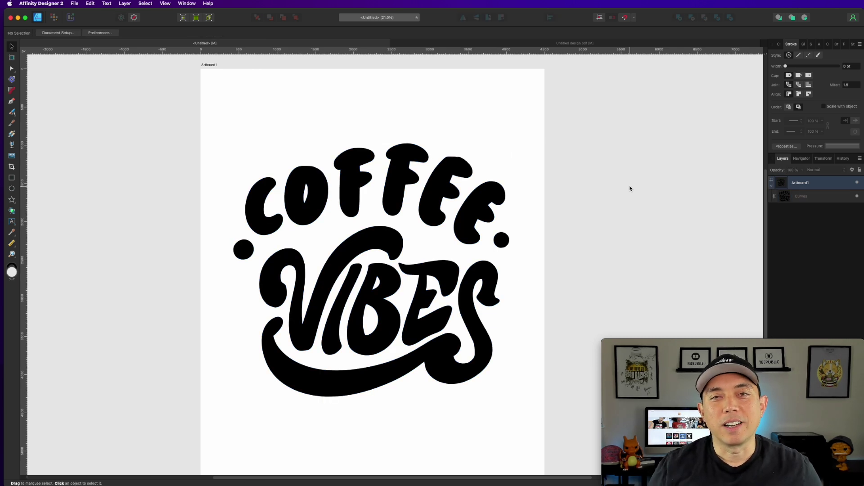
# Step: Select all nodes of the round dot beside the last E of COFFEE with the Node tool
pyautogui.press('a')
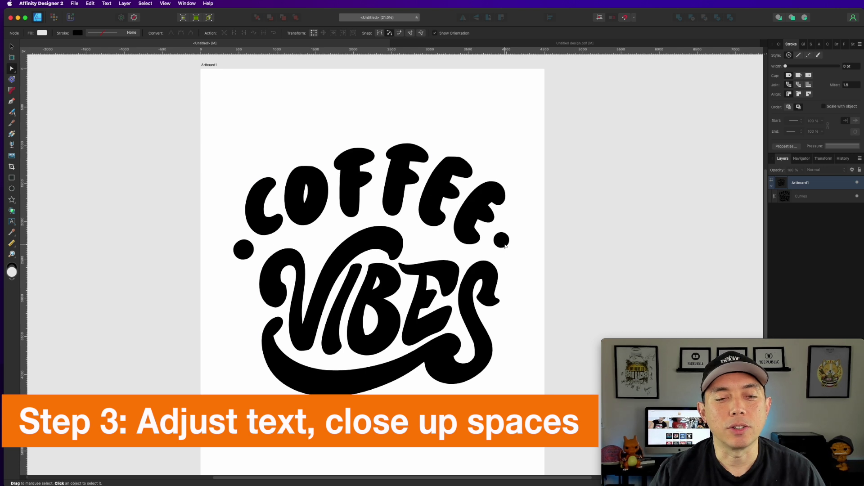
pyautogui.moveTo(527, 227); pyautogui.dragTo(490, 255)
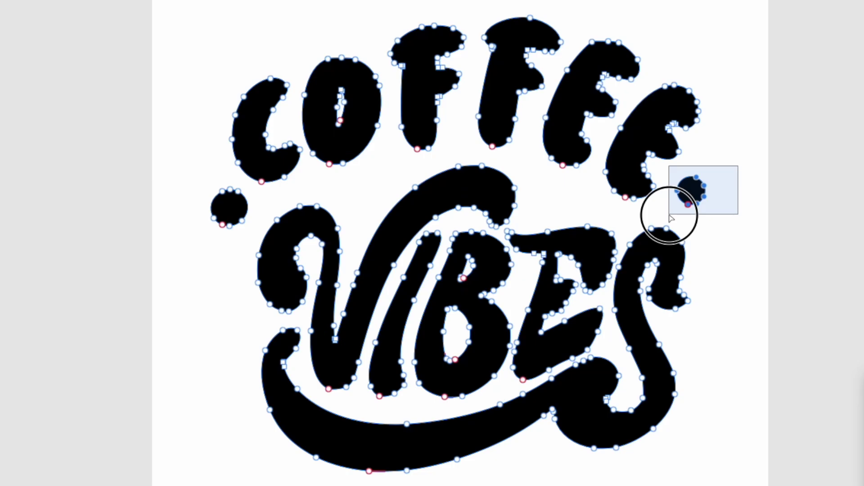
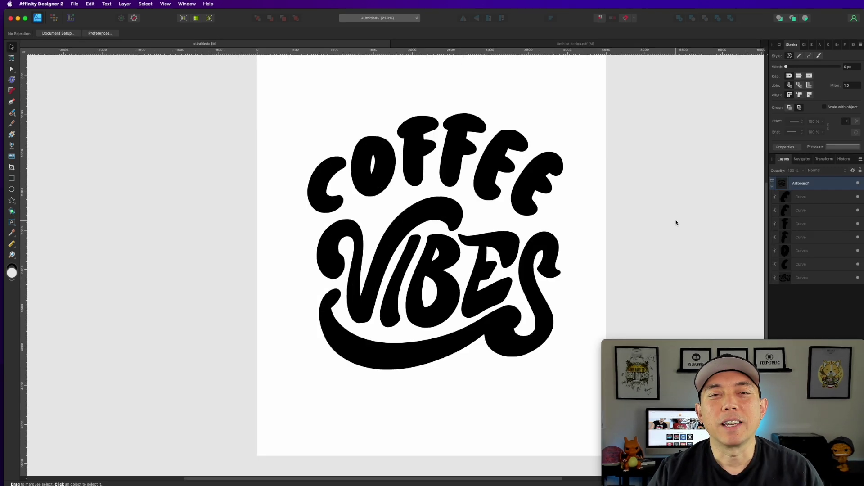
# Step: Move individual letters of COFFEE apart and shift the word VIBES slightly up and to the left
pyautogui.moveTo(324, 167); pyautogui.dragTo(313, 141)
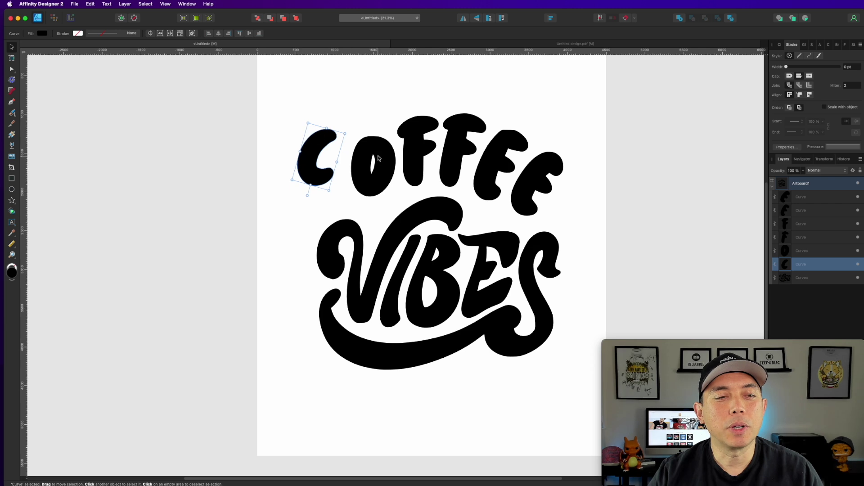
pyautogui.moveTo(373, 168); pyautogui.dragTo(368, 138)
pyautogui.moveTo(426, 148); pyautogui.dragTo(463, 119)
pyautogui.moveTo(500, 148); pyautogui.dragTo(531, 137)
pyautogui.moveTo(532, 177); pyautogui.dragTo(498, 185)
pyautogui.click(470, 255)
pyautogui.moveTo(496, 251)
pyautogui.mouseDown()
pyautogui.moveTo(496, 276)
pyautogui.moveTo(486, 242)
pyautogui.mouseUp()
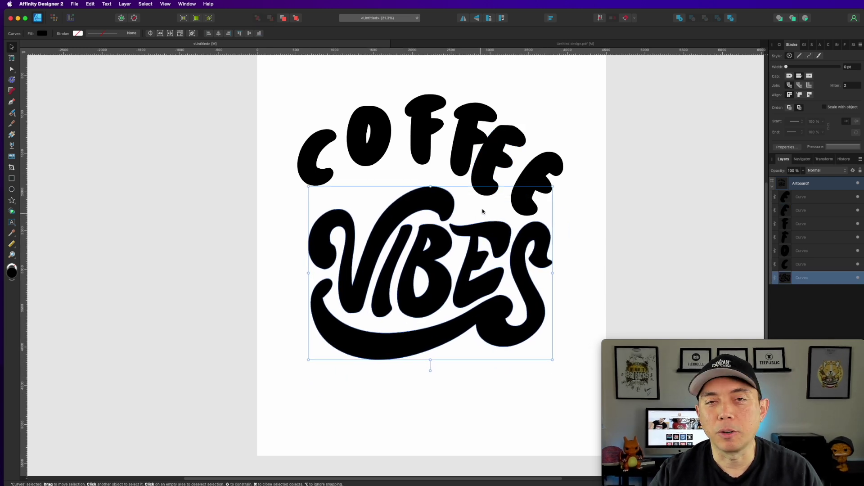
# Step: Rearrange the six letters of COFFEE one by one into a tight arch following the upper contour of VIBES
pyautogui.click(309, 159)
pyautogui.moveTo(206, 151); pyautogui.dragTo(218, 194)
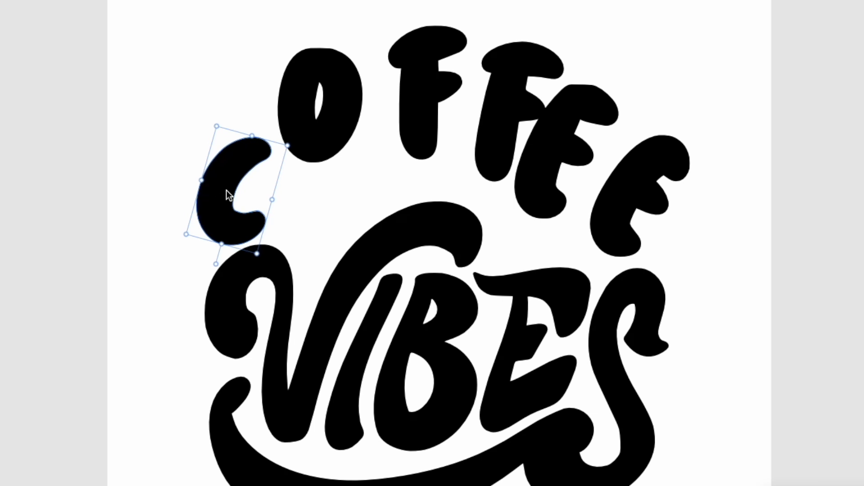
pyautogui.moveTo(314, 145); pyautogui.dragTo(314, 202)
pyautogui.moveTo(418, 123); pyautogui.dragTo(397, 181)
pyautogui.moveTo(500, 152); pyautogui.dragTo(472, 179)
pyautogui.moveTo(539, 206); pyautogui.dragTo(529, 227)
pyautogui.moveTo(614, 236); pyautogui.dragTo(603, 247)
# Step: Stretch both Fs and the O of COFFEE downwards to fill the gaps above VIBES, and nudge the O up
pyautogui.click(465, 155)
pyautogui.moveTo(492, 205); pyautogui.dragTo(492, 205)
pyautogui.moveTo(475, 166); pyautogui.dragTo(477, 167)
pyautogui.click(398, 174)
pyautogui.moveTo(405, 216); pyautogui.dragTo(405, 210)
pyautogui.click(343, 155)
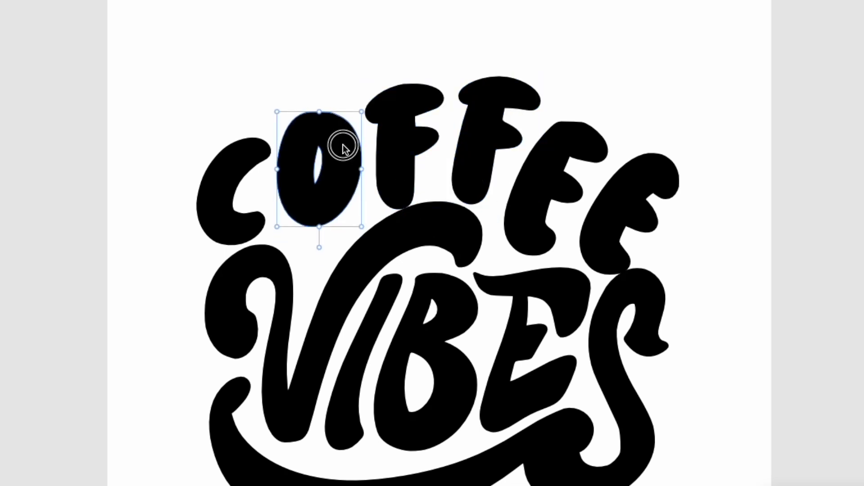
pyautogui.moveTo(320, 241); pyautogui.dragTo(318, 245)
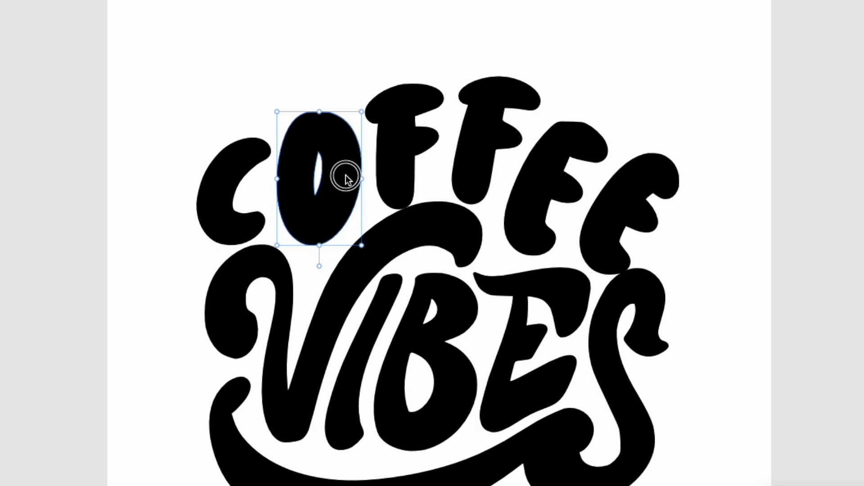
pyautogui.press('Up')
pyautogui.press('Up')
# Step: Move the first E of COFFEE up and the last E left to tighten their spacing
pyautogui.click(519, 146)
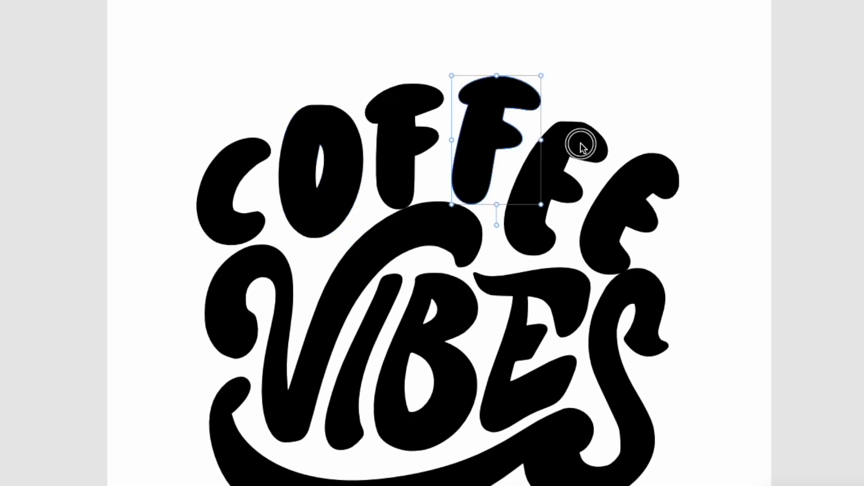
pyautogui.moveTo(581, 144); pyautogui.dragTo(579, 131)
pyautogui.moveTo(656, 195); pyautogui.dragTo(649, 195)
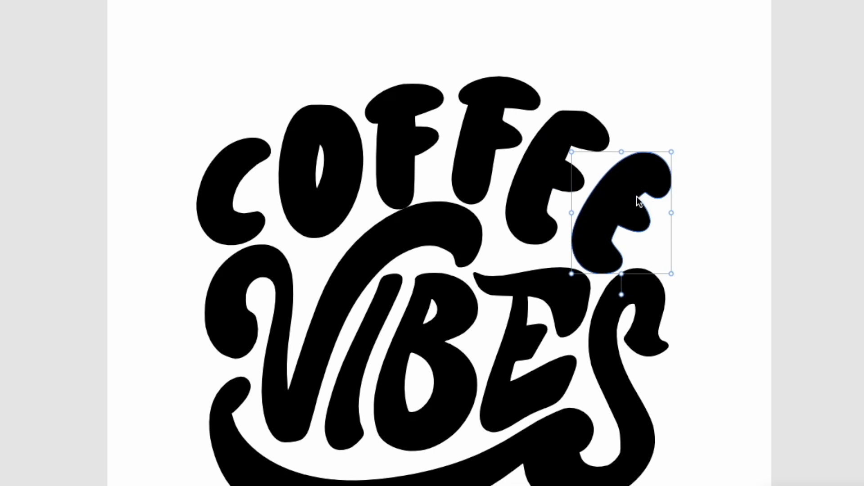
pyautogui.click(236, 185)
# Step: Round off the flattened top of the first E in COFFEE by adjusting its outline nodes, and deselect it
pyautogui.press('alt')
pyautogui.scroll(-3, 575, 124)
pyautogui.scroll(10, 608, 290)
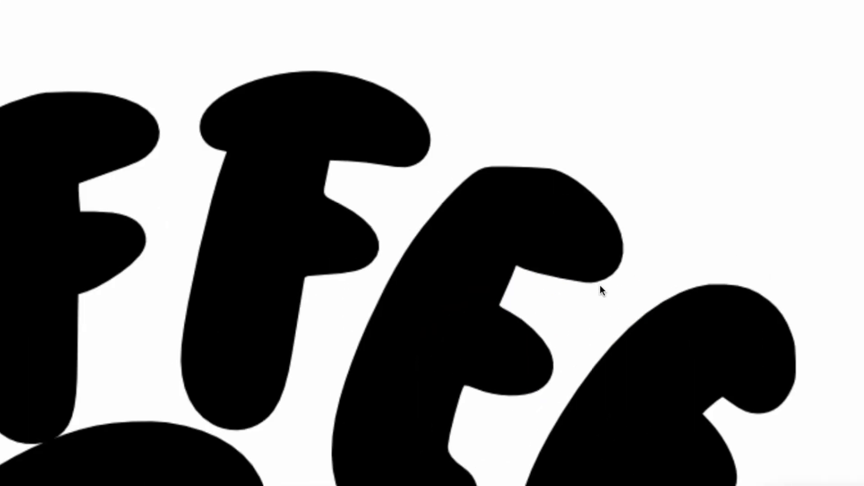
pyautogui.scroll(3, 591, 277)
pyautogui.click(469, 66)
pyautogui.press('a')
pyautogui.moveTo(469, 68); pyautogui.dragTo(469, 51)
pyautogui.moveTo(515, 68); pyautogui.dragTo(539, 76)
pyautogui.click(376, 72)
pyautogui.moveTo(397, 58); pyautogui.dragTo(394, 56)
pyautogui.click(818, 242)
pyautogui.scroll(-3, 819, 242)
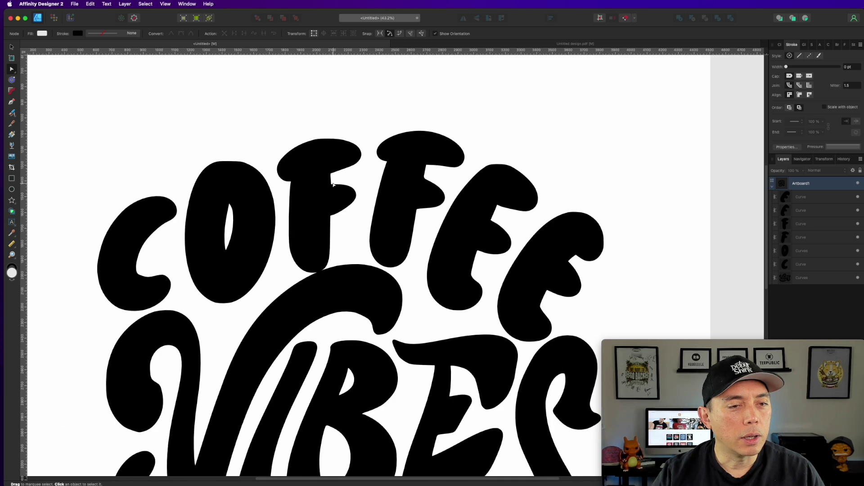
# Step: Shorten the first F to clear VIBES, and refine the fit of the second F and both Es above the word
pyautogui.scroll(-5, 252, 198)
pyautogui.click(320, 204)
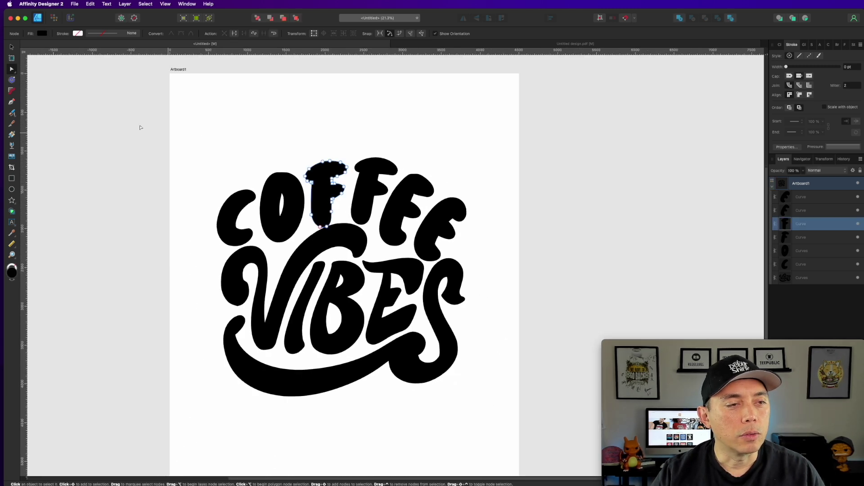
pyautogui.click(11, 47)
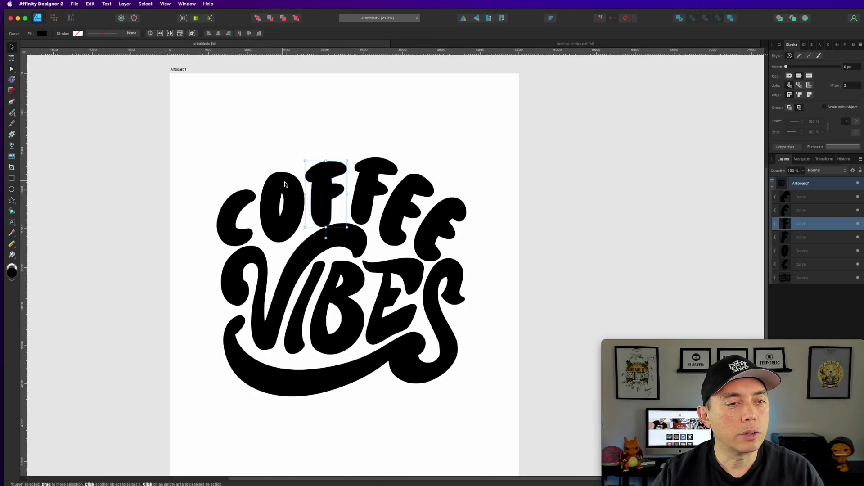
pyautogui.moveTo(327, 226); pyautogui.dragTo(325, 223)
pyautogui.click(367, 221)
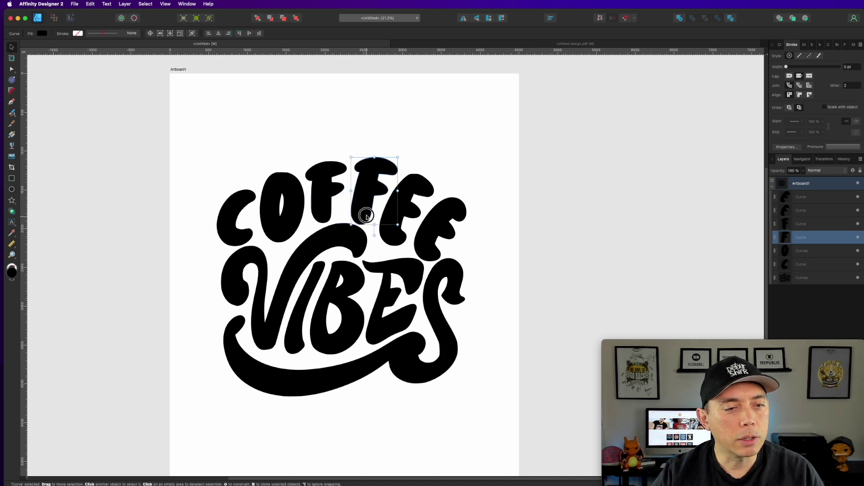
pyautogui.moveTo(395, 245); pyautogui.dragTo(389, 222)
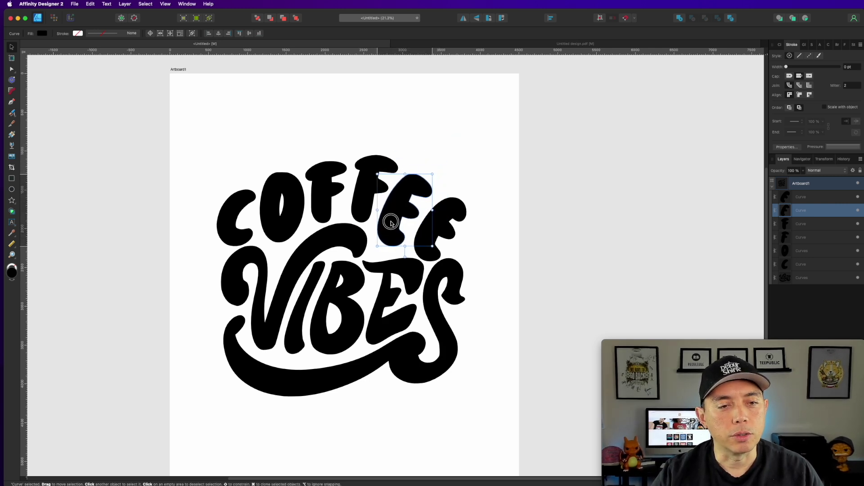
pyautogui.click(441, 223)
pyautogui.moveTo(442, 224); pyautogui.dragTo(443, 221)
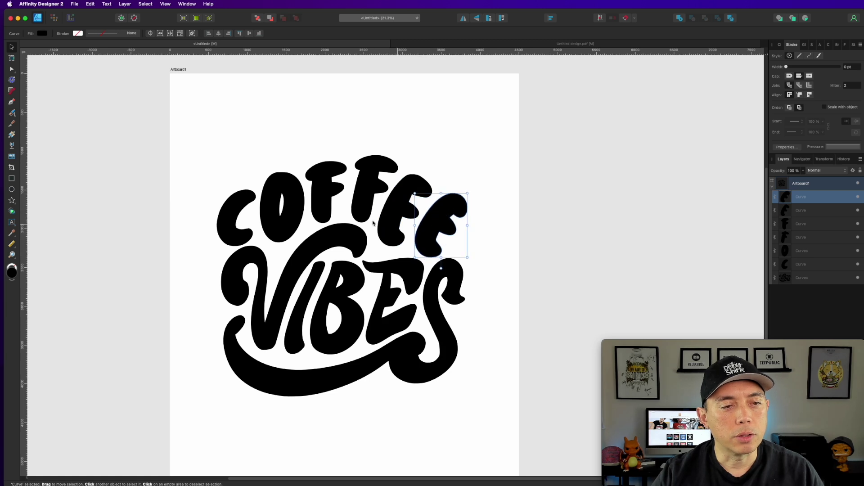
# Step: Move the O slightly down and right and the C right to even out the letter spacing, and deselect
pyautogui.moveTo(288, 229); pyautogui.dragTo(290, 232)
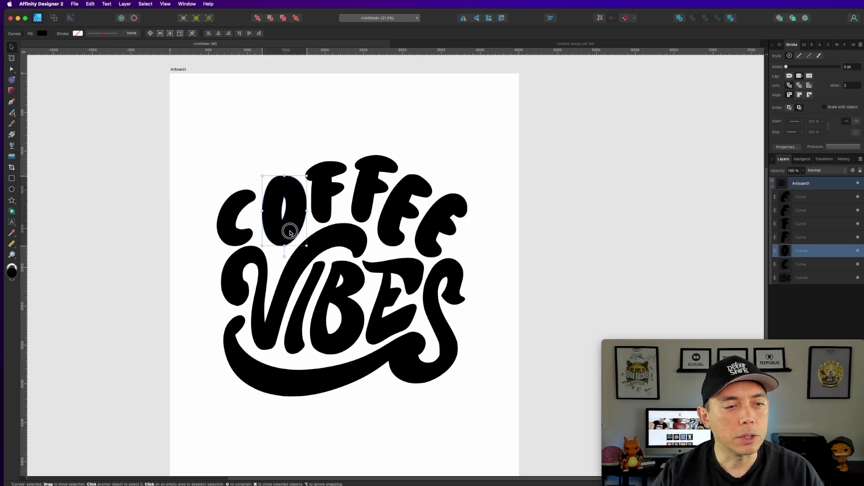
pyautogui.click(237, 221)
pyautogui.moveTo(238, 221); pyautogui.dragTo(242, 221)
pyautogui.click(563, 163)
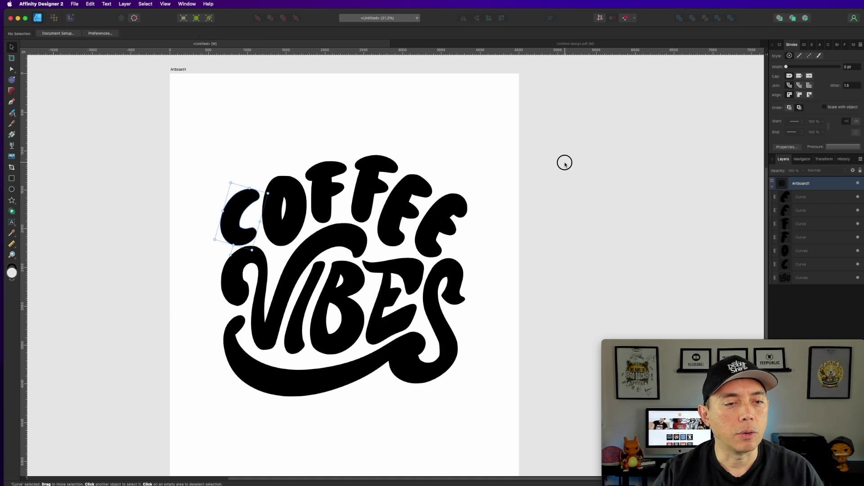
# Step: Rotate the last E, the first E and the second F of COFFEE slightly counter-clockwise, and deselect
pyautogui.click(448, 219)
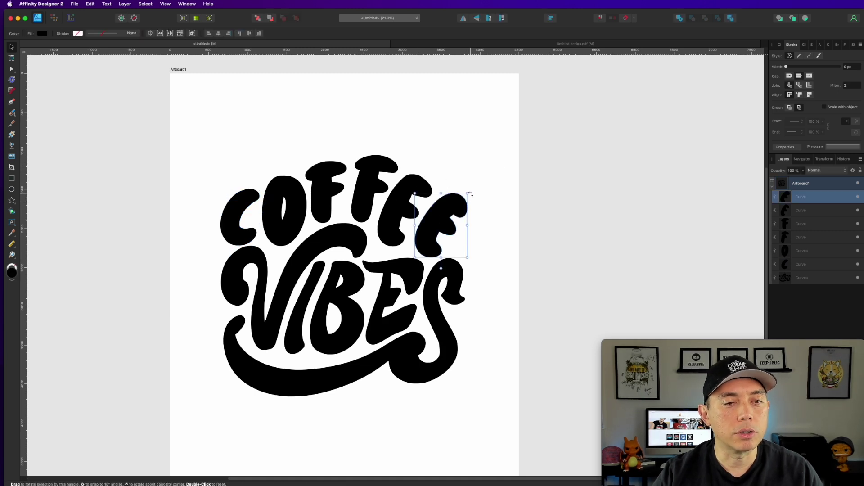
pyautogui.click(425, 185)
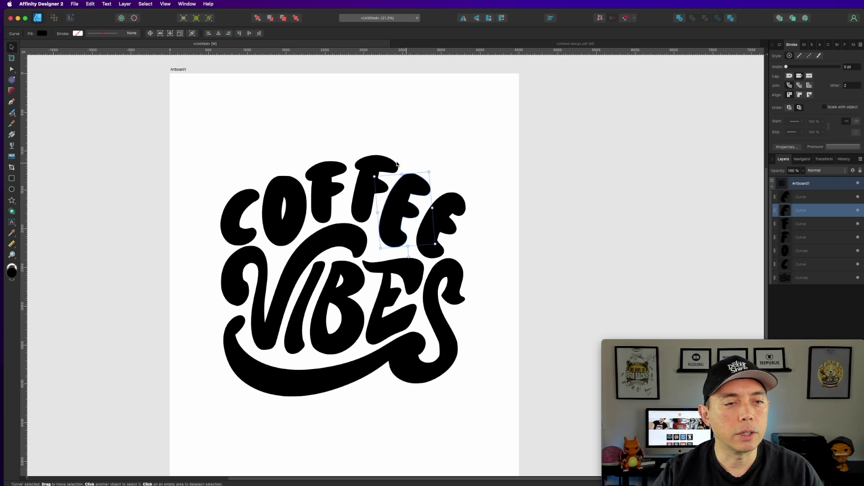
pyautogui.click(376, 162)
pyautogui.click(507, 170)
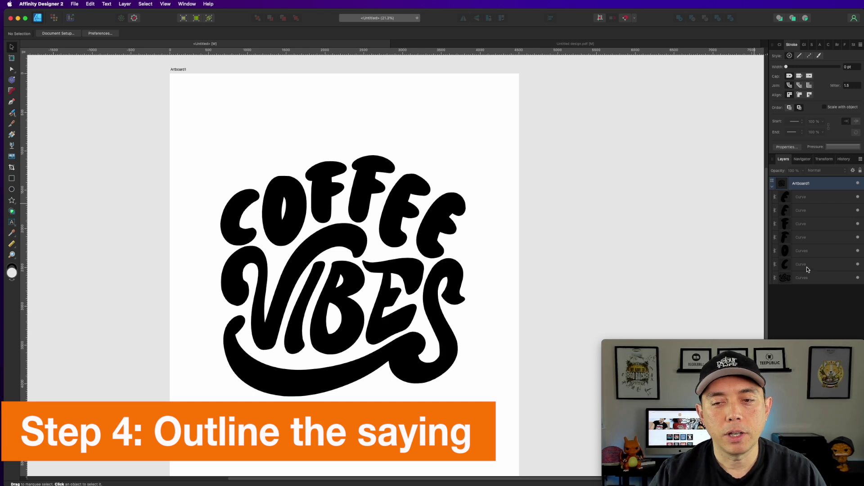
# Step: Group all the letters of COFFEE together with the VIBES lettering
pyautogui.moveTo(188, 130); pyautogui.dragTo(503, 418)
pyautogui.press('super+g')
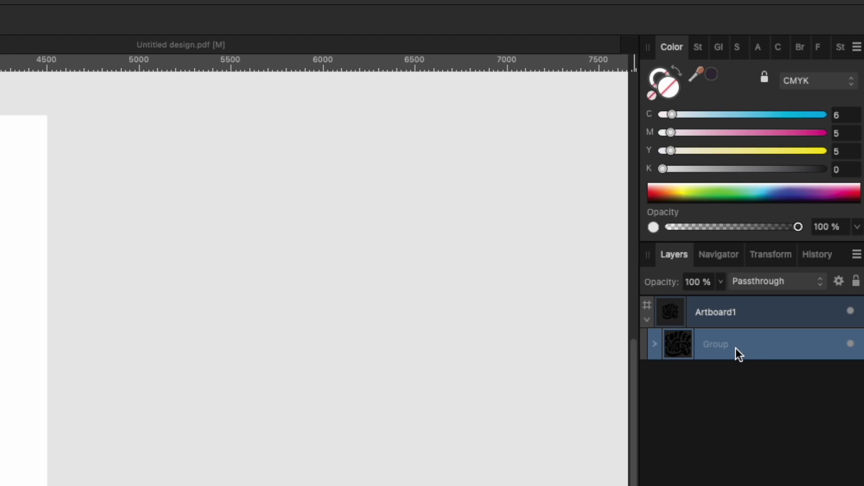
# Step: Duplicate the lettering group and select the lower copy
pyautogui.press('super+j')
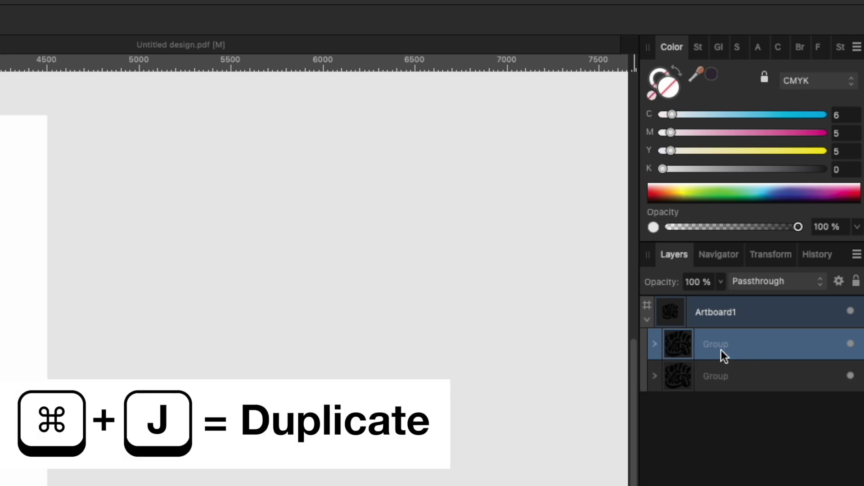
pyautogui.click(723, 378)
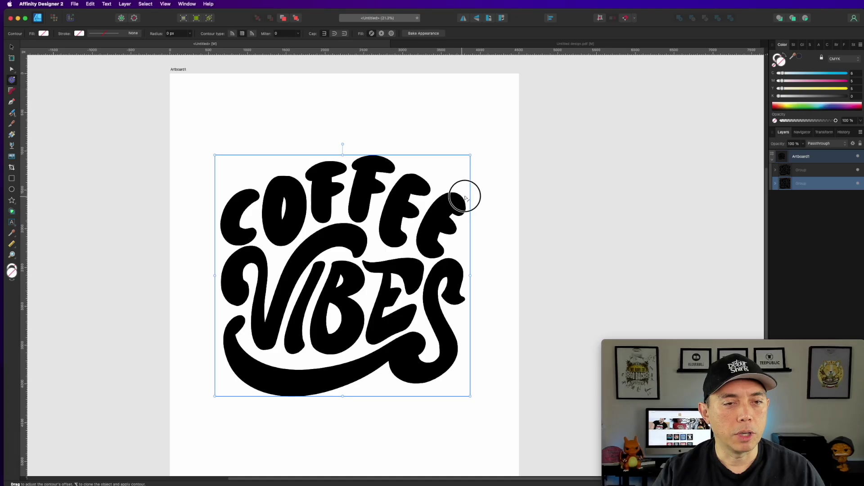
# Step: Try a thick contour around the lower copy of the lettering, and undo it
pyautogui.moveTo(465, 195); pyautogui.dragTo(468, 197)
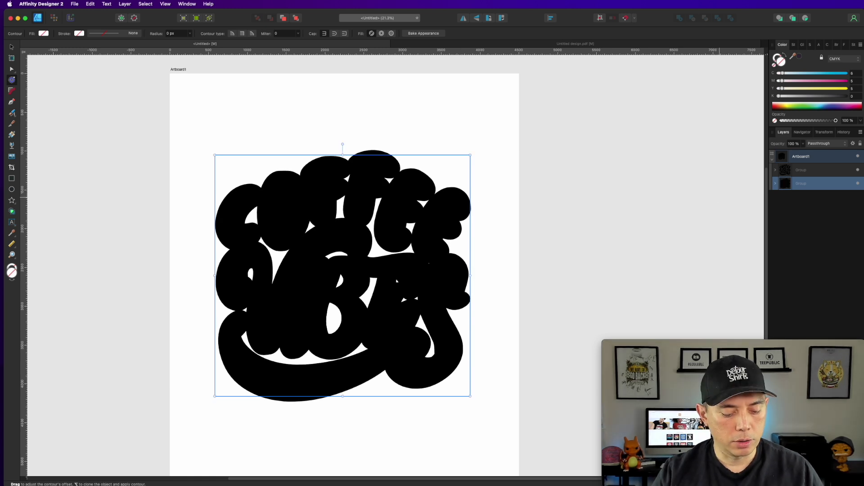
pyautogui.press('super+z')
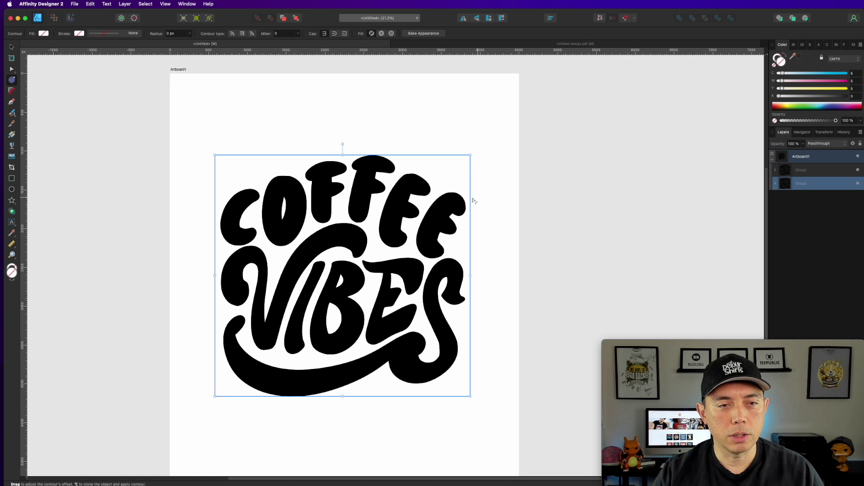
pyautogui.press('super+z')
# Step: Fill the upper lettering copy with a sampled light grey and expand the lower copy with a thin contour as a black outline, and deselect
pyautogui.moveTo(798, 59); pyautogui.dragTo(763, 76)
pyautogui.moveTo(829, 81); pyautogui.dragTo(799, 95)
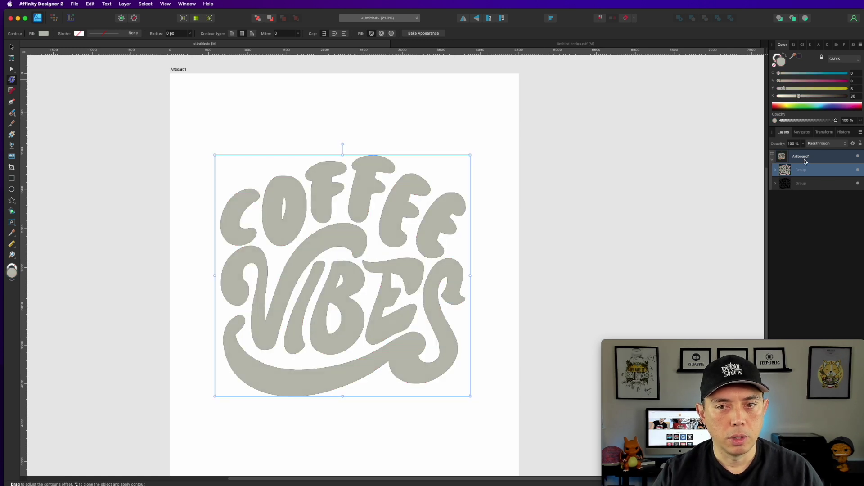
pyautogui.click(801, 185)
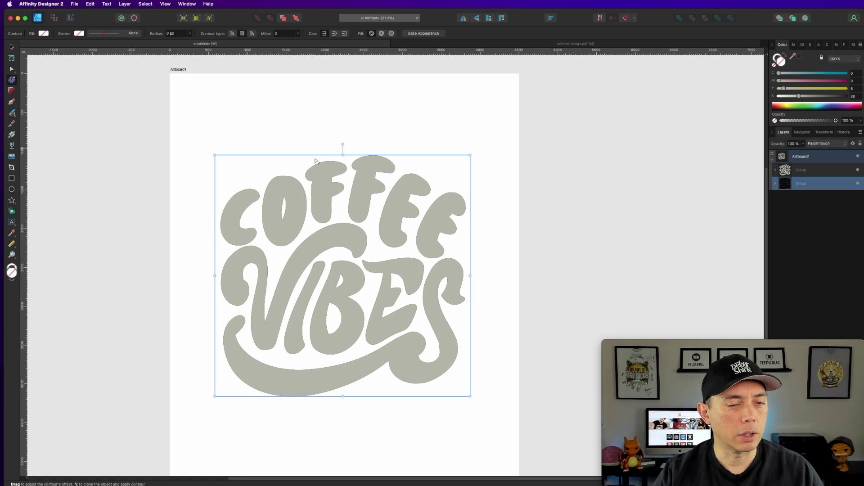
pyautogui.moveTo(438, 179); pyautogui.dragTo(441, 180)
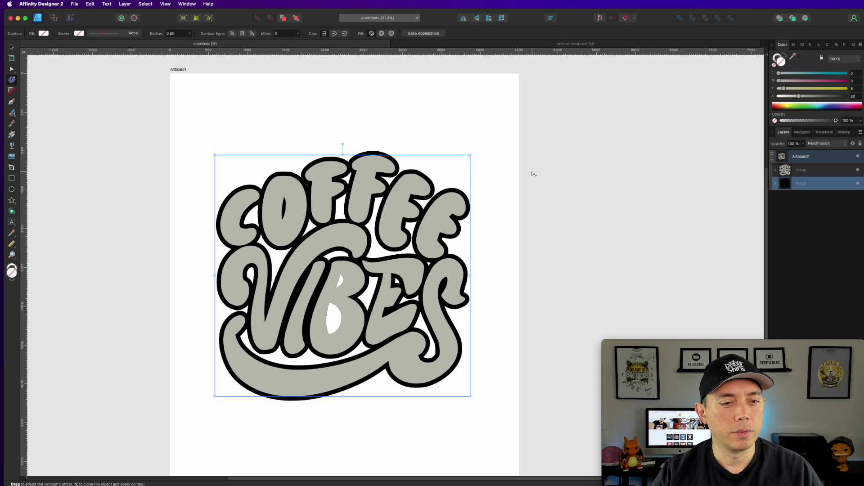
pyautogui.click(486, 293)
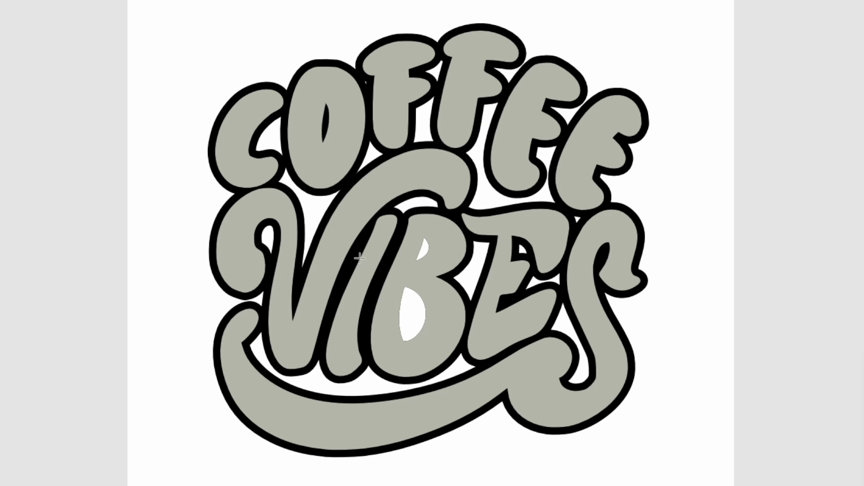
# Step: Try covering the lower hole of the B with a black ellipse
pyautogui.moveTo(393, 284); pyautogui.dragTo(435, 354)
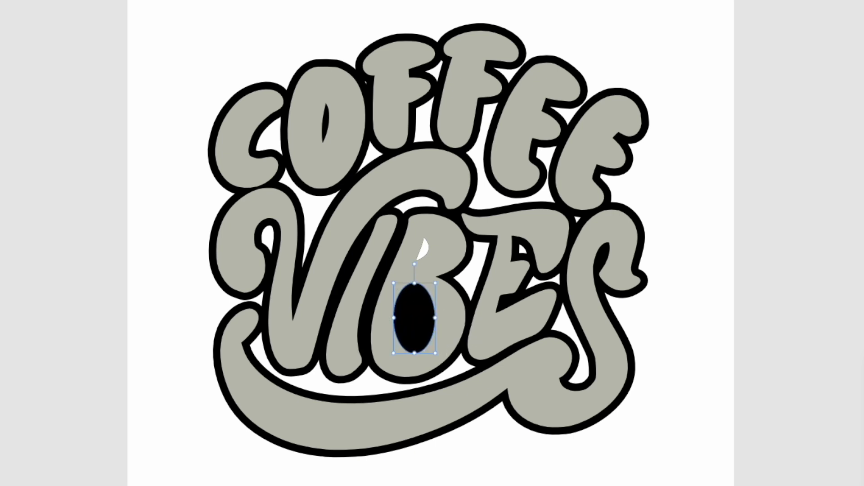
pyautogui.press('/')
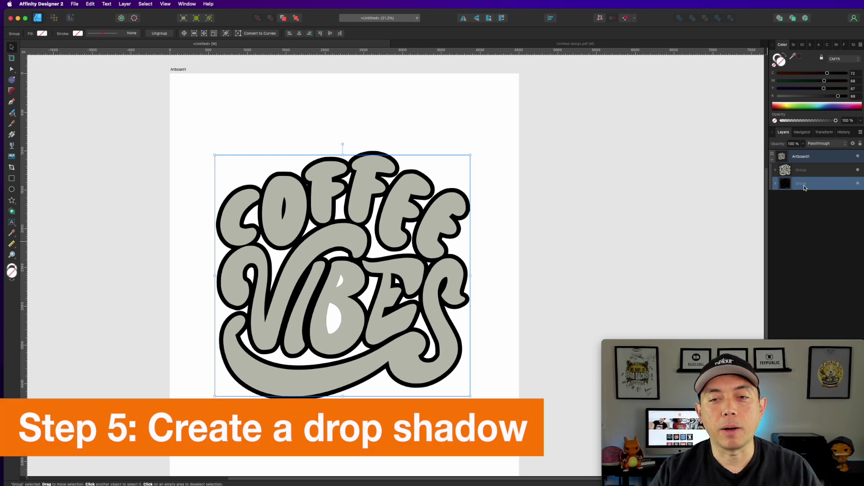
# Step: Duplicate the black outline group, send the copy behind it and shift it straight down as a drop shadow
pyautogui.press('super+j')
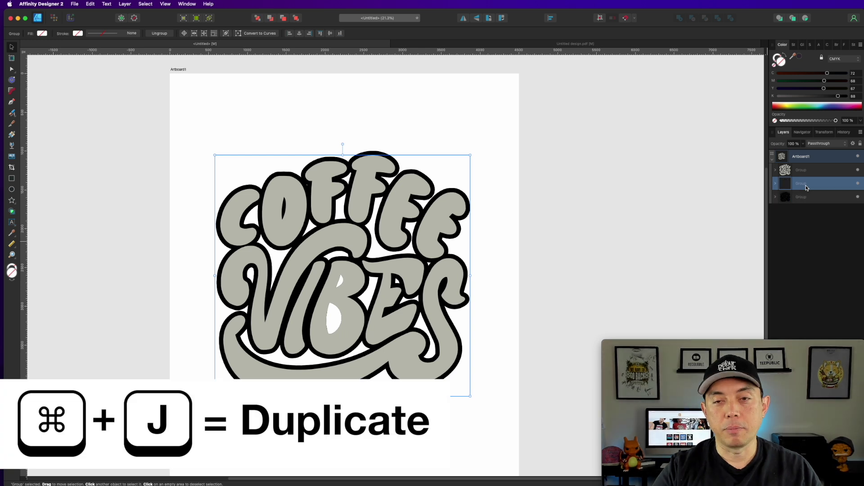
pyautogui.press('super+bracketleft')
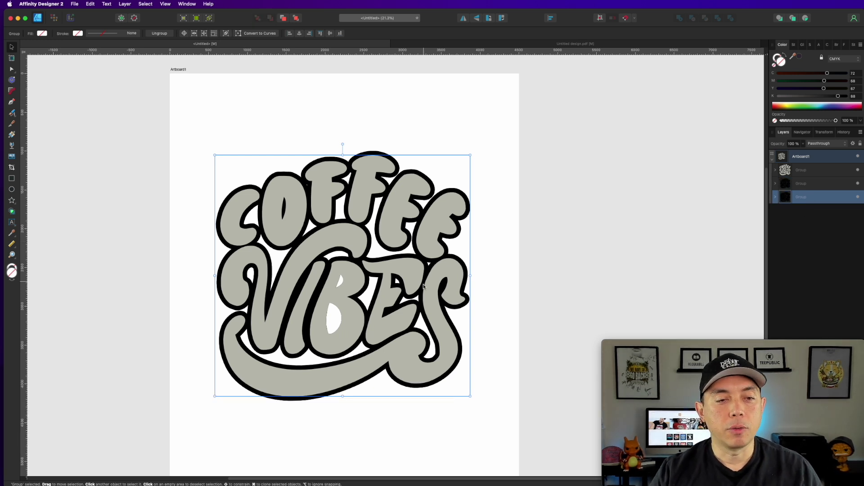
pyautogui.moveTo(408, 279); pyautogui.dragTo(404, 299)
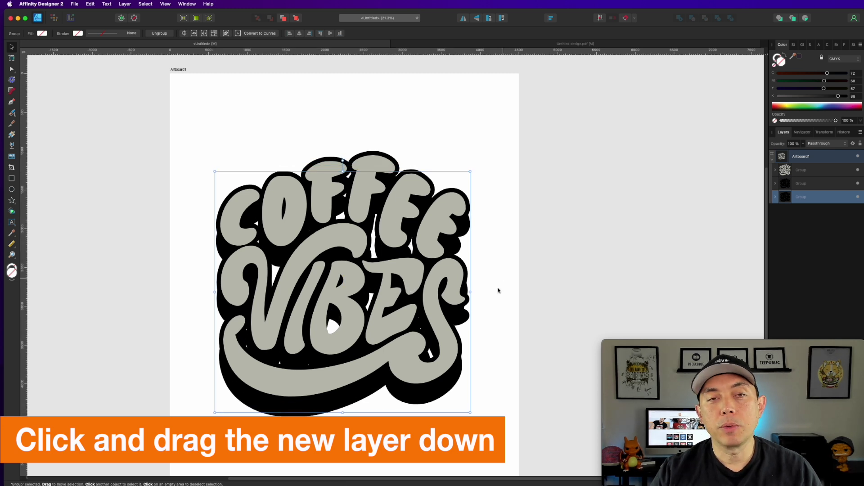
# Step: Narrow the drop shadow copy slightly from both sides so it tucks in behind the outline, and deselect
pyautogui.moveTo(470, 293); pyautogui.dragTo(469, 293)
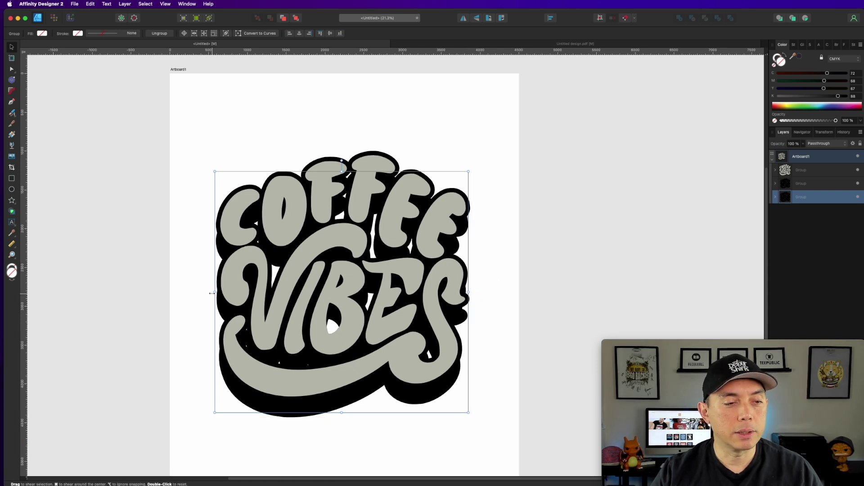
pyautogui.moveTo(214, 293); pyautogui.dragTo(218, 294)
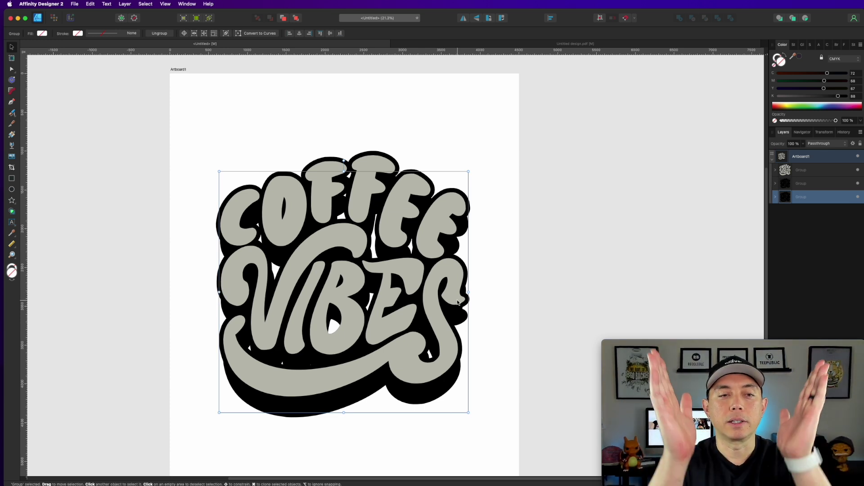
pyautogui.click(501, 246)
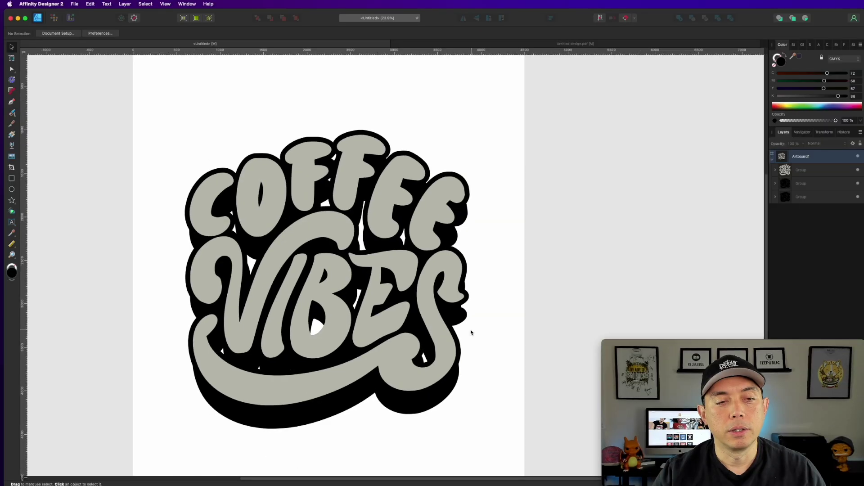
# Step: Draw a closed five-point Pen shape bridging the notch between the outline and the shadow at the outer edge of the S
pyautogui.scroll(10, 653, 317)
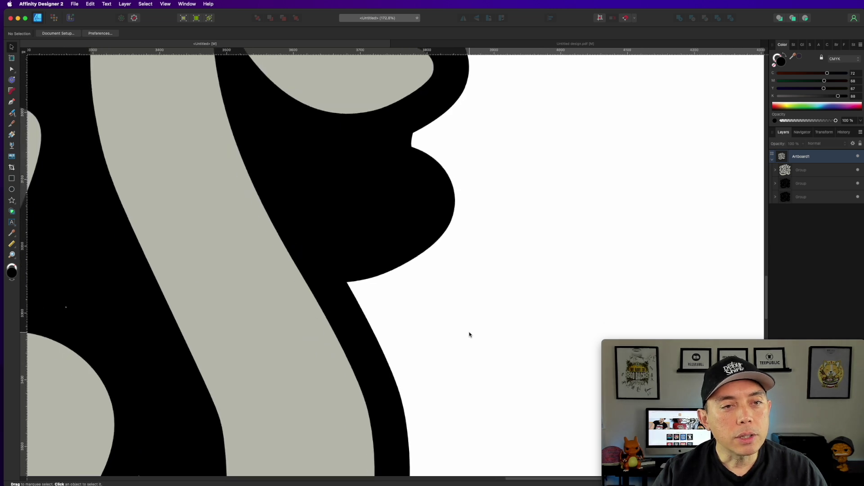
pyautogui.scroll(-5, 469, 333)
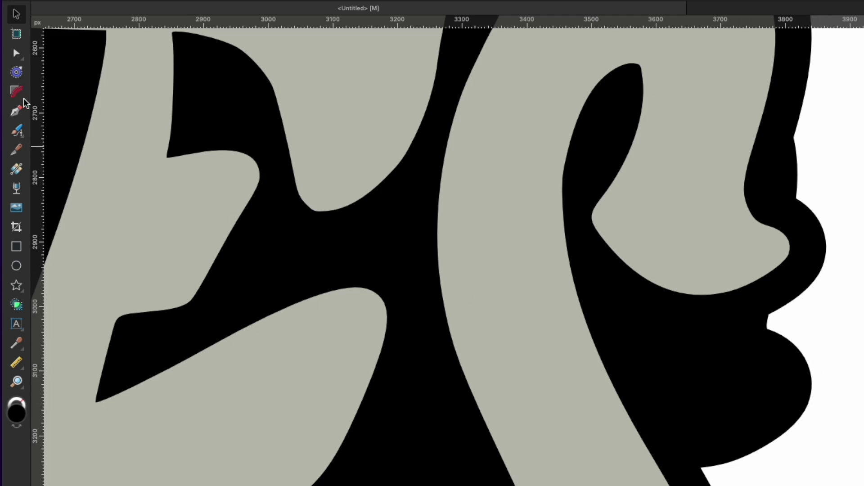
pyautogui.click(17, 112)
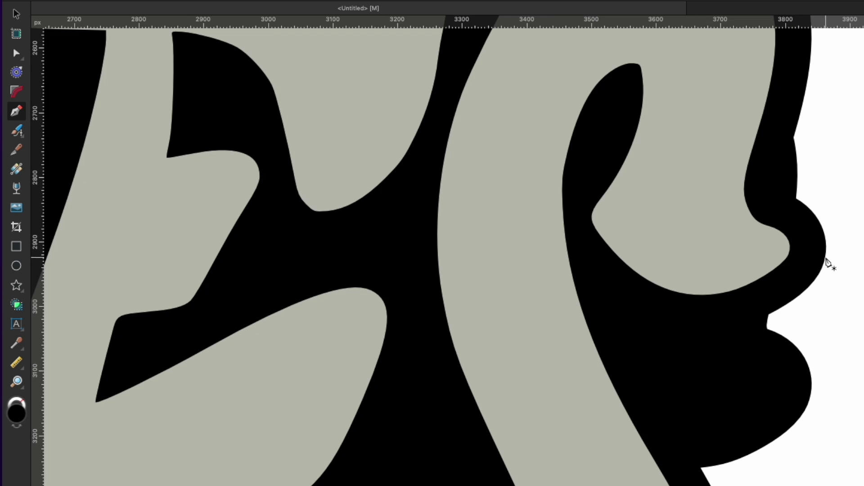
pyautogui.click(827, 255)
pyautogui.click(811, 398)
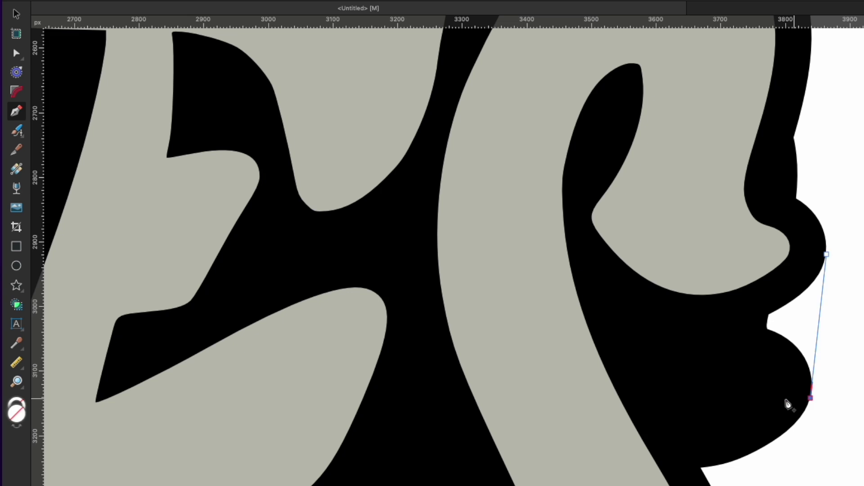
pyautogui.click(692, 381)
pyautogui.click(689, 288)
pyautogui.click(789, 241)
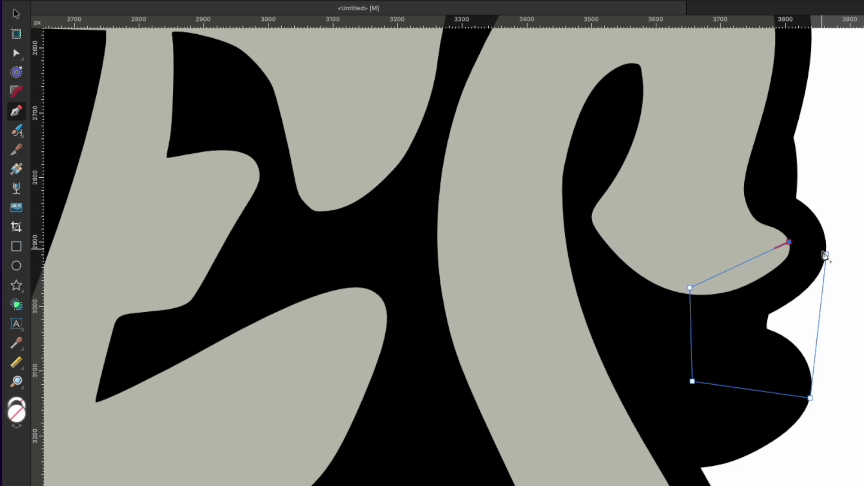
pyautogui.click(827, 255)
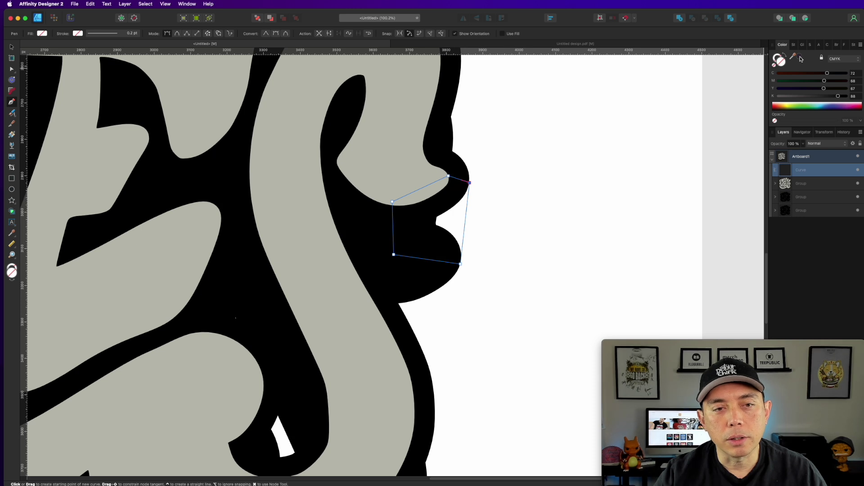
# Step: Fill the bridging shape with the black sampled from the lettering's outline, send it behind all the groups and deselect
pyautogui.click(800, 59)
pyautogui.moveTo(799, 59); pyautogui.dragTo(365, 227)
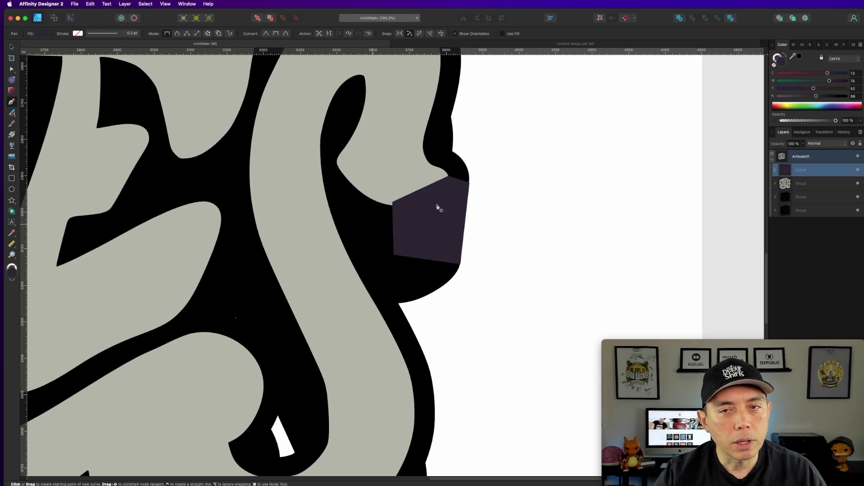
pyautogui.click(801, 57)
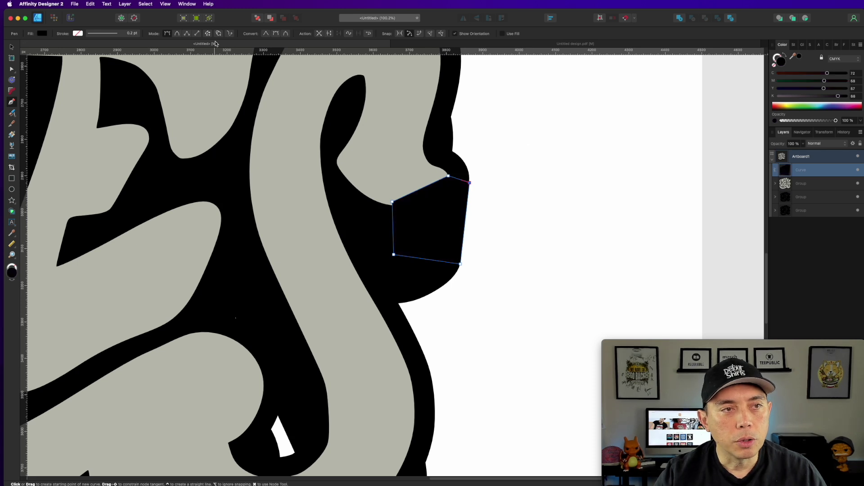
pyautogui.click(257, 18)
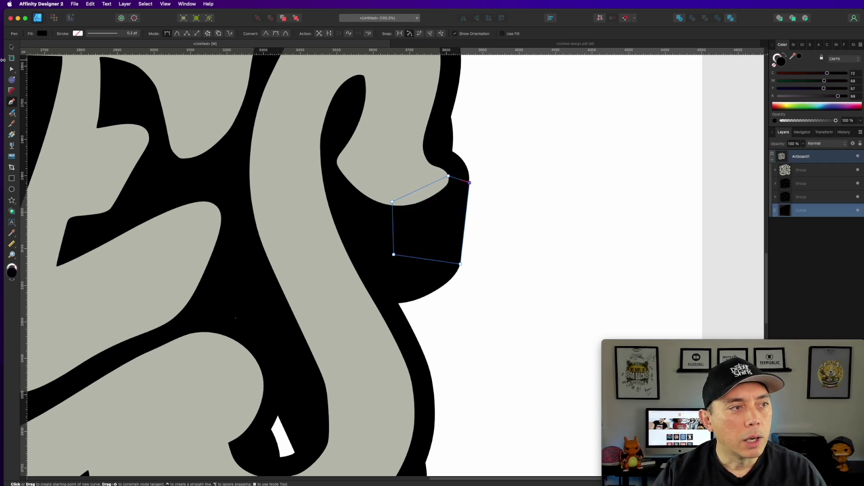
pyautogui.click(11, 46)
pyautogui.click(507, 158)
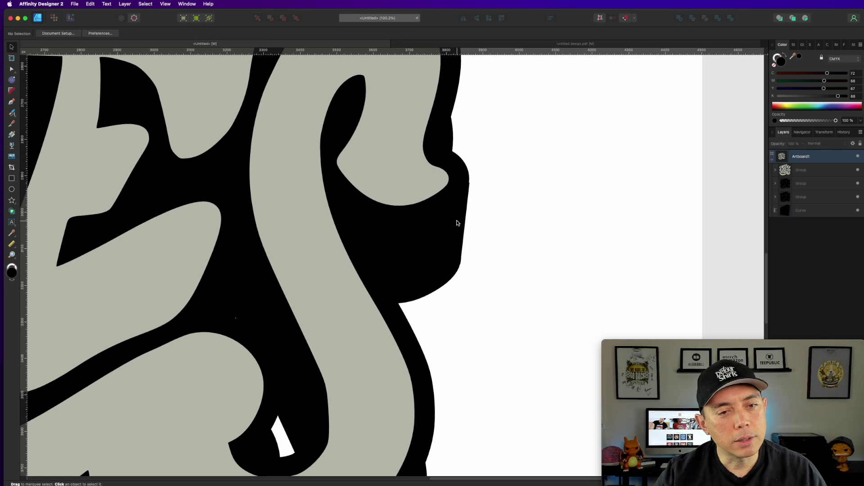
# Step: Move the bridging shape's upper outer node slightly up so it meets the edge of the S outline smoothly, and deselect
pyautogui.scroll(5, 457, 223)
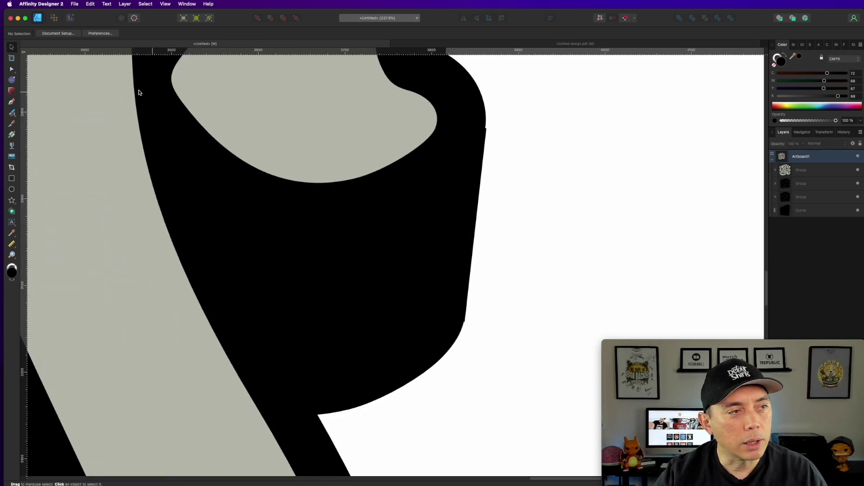
pyautogui.click(15, 70)
pyautogui.click(486, 132)
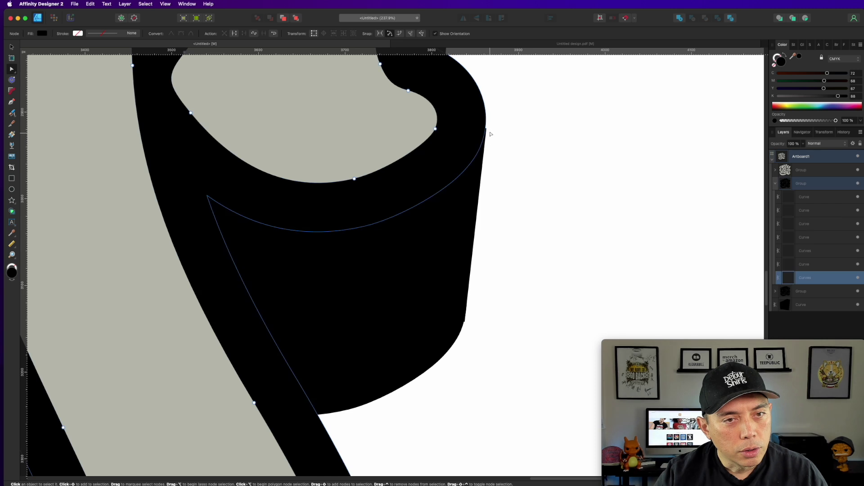
pyautogui.click(487, 130)
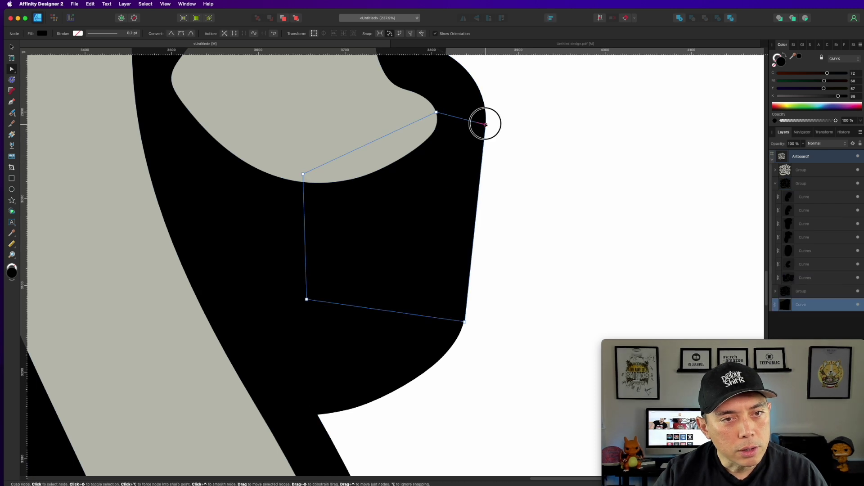
pyautogui.click(532, 136)
# Step: Move the bridging shape's lower outer node slightly up so it sits flush with the shadow's curve, and deselect
pyautogui.scroll(-1, 541, 179)
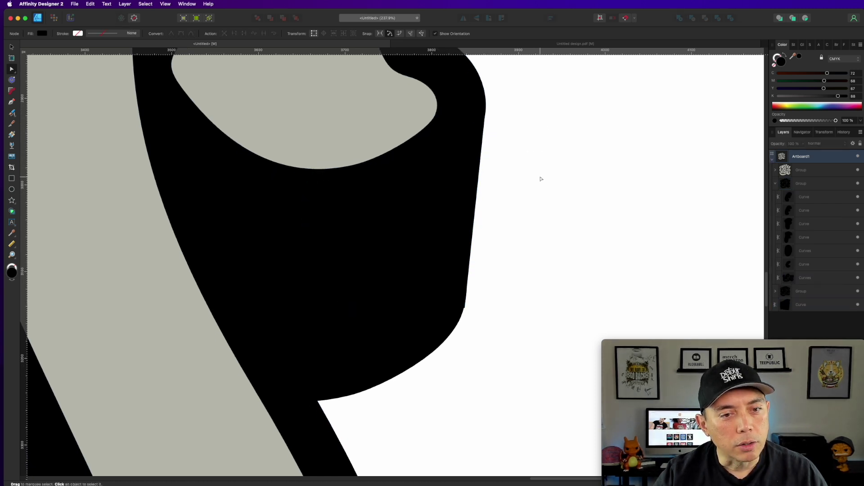
pyautogui.click(466, 310)
pyautogui.click(467, 254)
pyautogui.moveTo(466, 308); pyautogui.dragTo(466, 302)
pyautogui.click(521, 279)
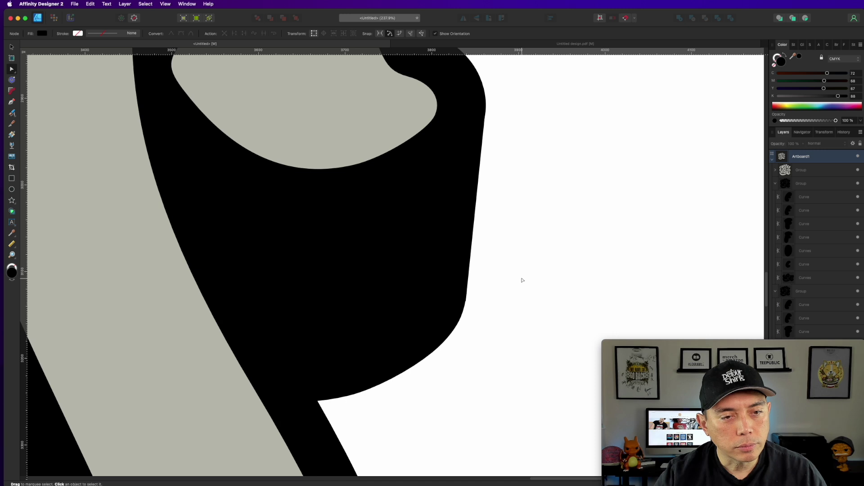
pyautogui.scroll(-8, 521, 279)
pyautogui.scroll(-2, 522, 280)
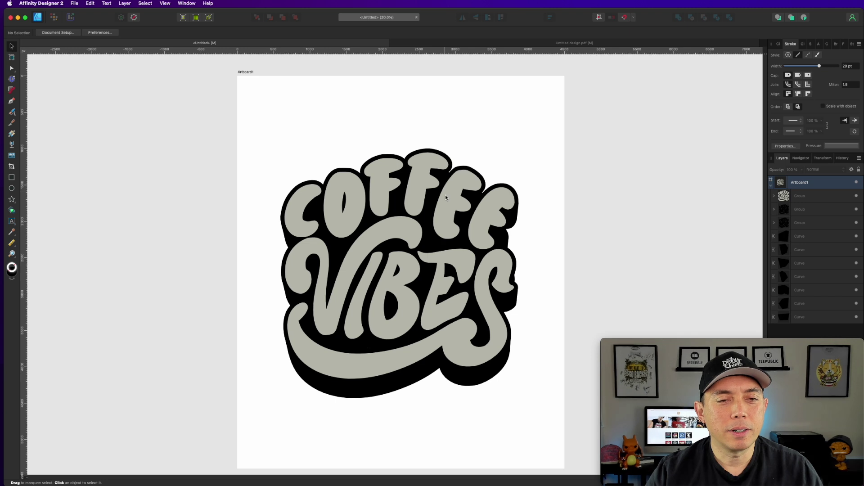
pyautogui.scroll(5, 449, 183)
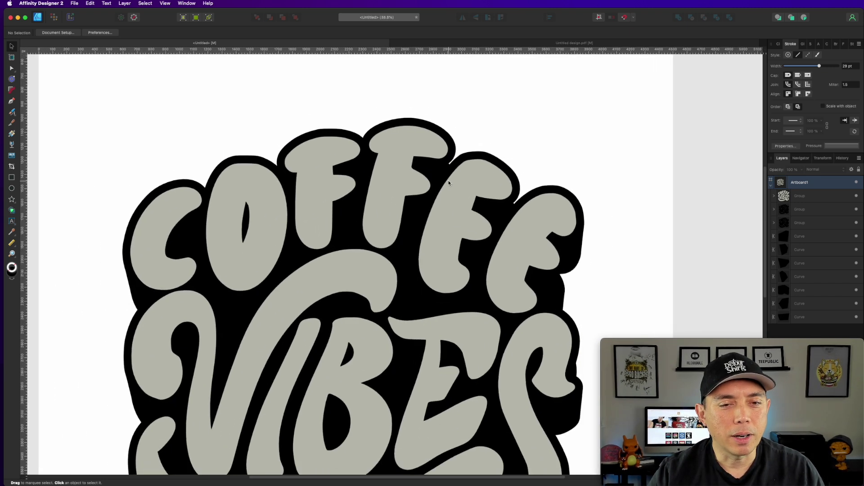
pyautogui.scroll(-3, 562, 280)
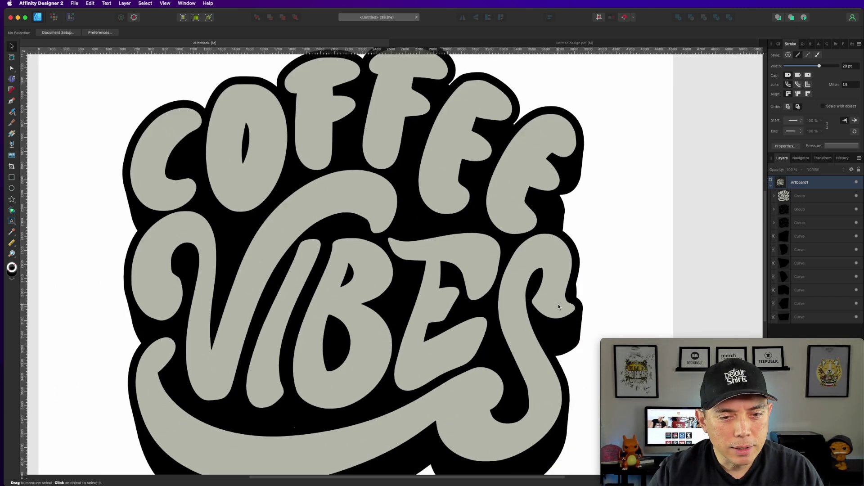
pyautogui.scroll(-2, 584, 311)
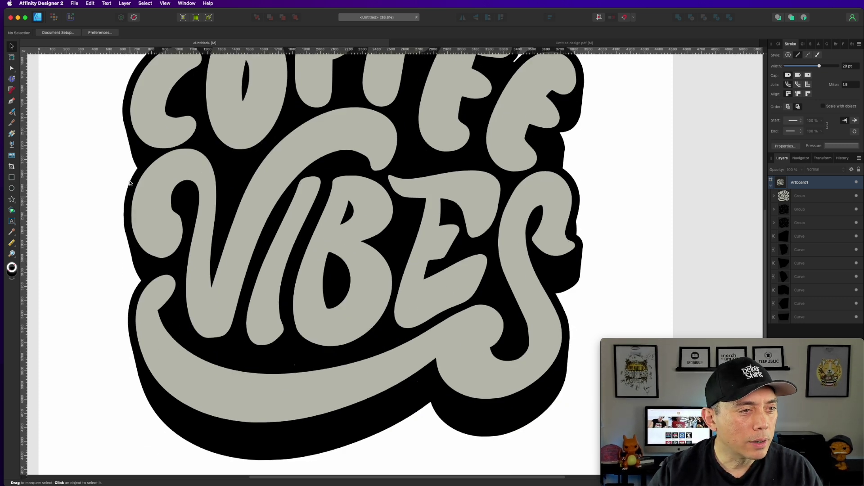
# Step: Change the fill of the Coffee Vibes lettering group to white with all CMYK values at 0
pyautogui.scroll(3, 150, 223)
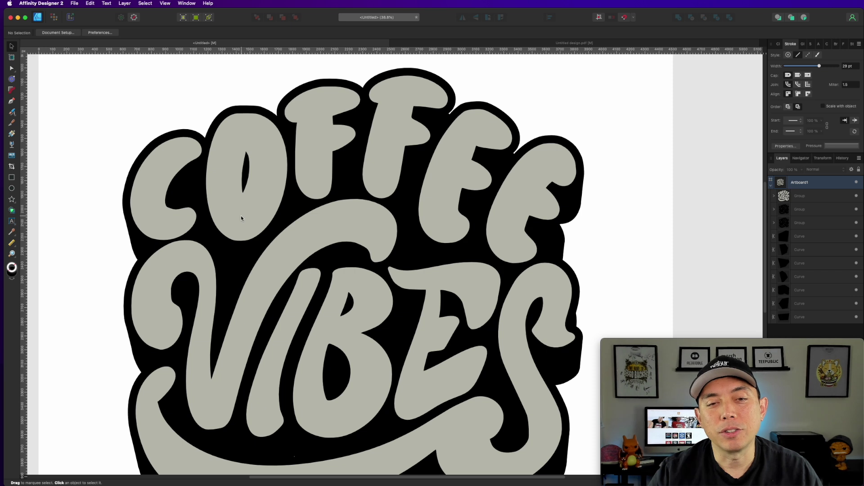
pyautogui.scroll(-2, 241, 215)
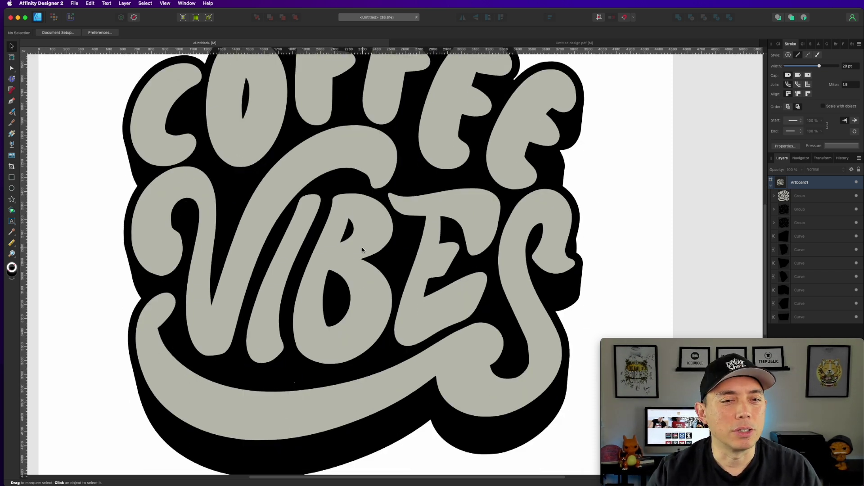
pyautogui.scroll(2, 379, 180)
pyautogui.scroll(-1, 380, 180)
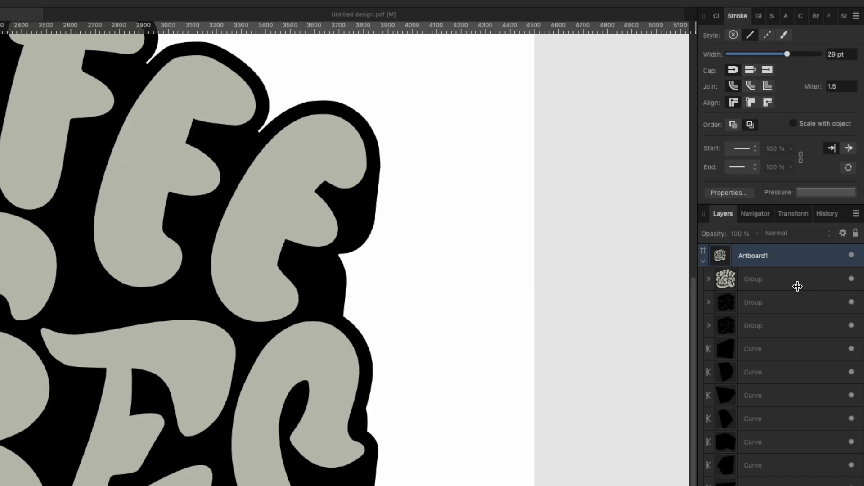
pyautogui.click(783, 282)
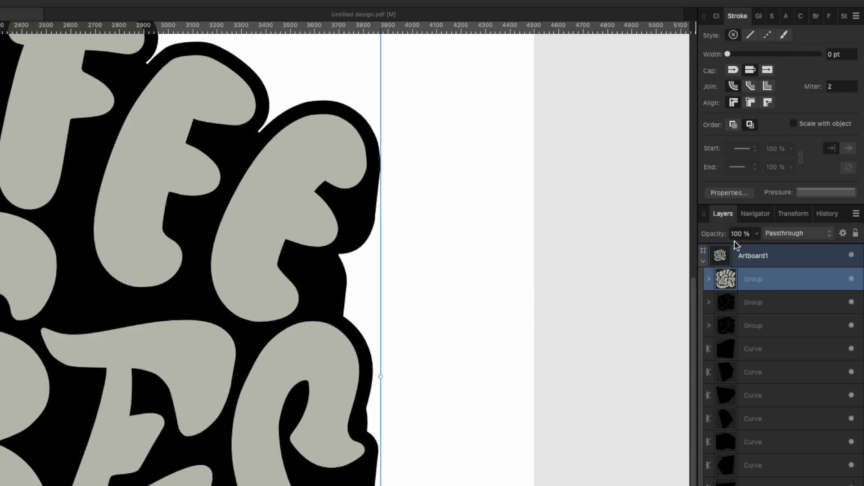
pyautogui.click(717, 16)
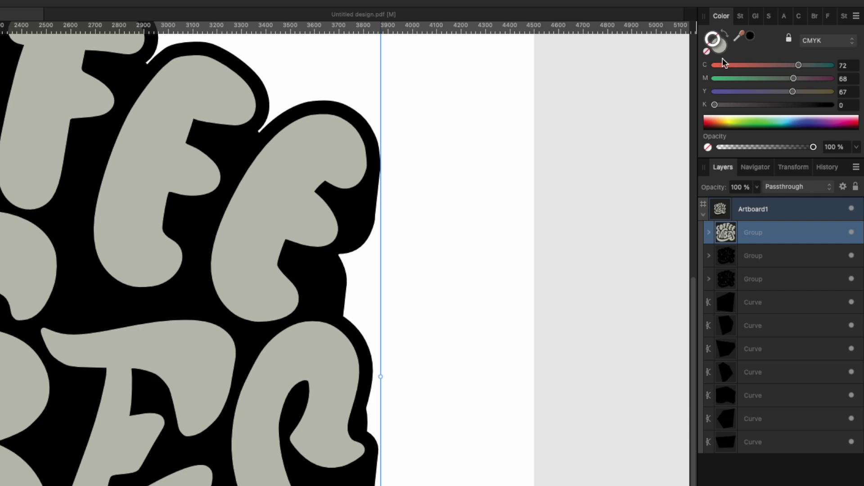
pyautogui.moveTo(750, 108); pyautogui.dragTo(648, 110)
pyautogui.moveTo(723, 91); pyautogui.dragTo(583, 92)
pyautogui.scroll(-2, 414, 243)
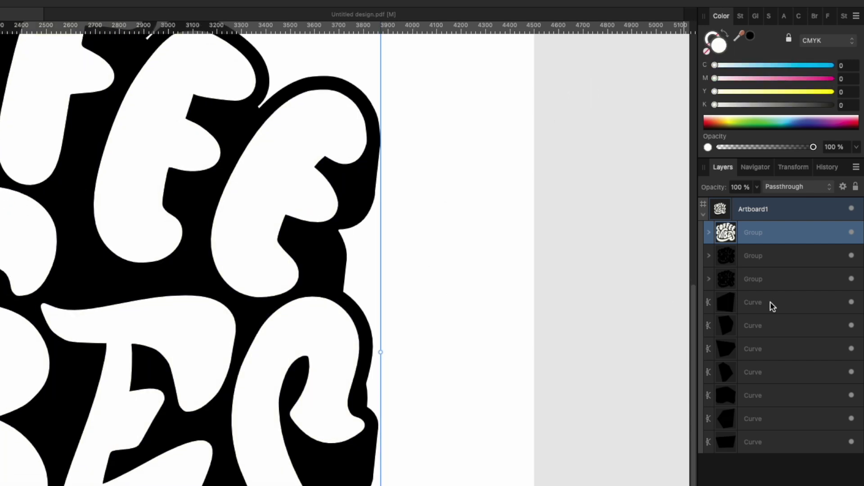
# Step: Ungroup the two black groups that hold the outline and drop shadow beneath the lettering group
pyautogui.click(789, 260)
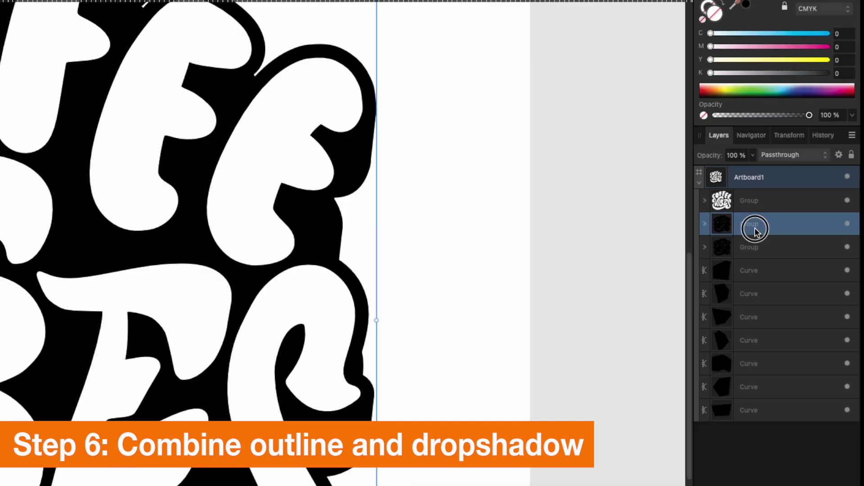
pyautogui.rightClick(758, 256)
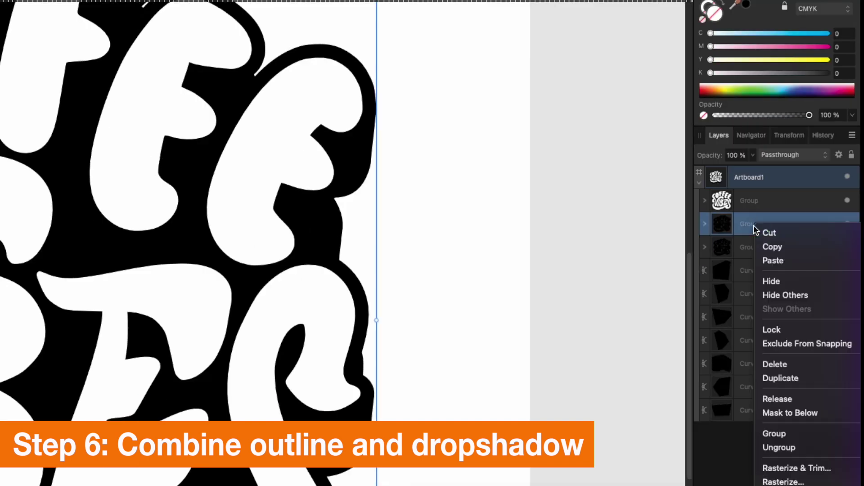
pyautogui.click(778, 448)
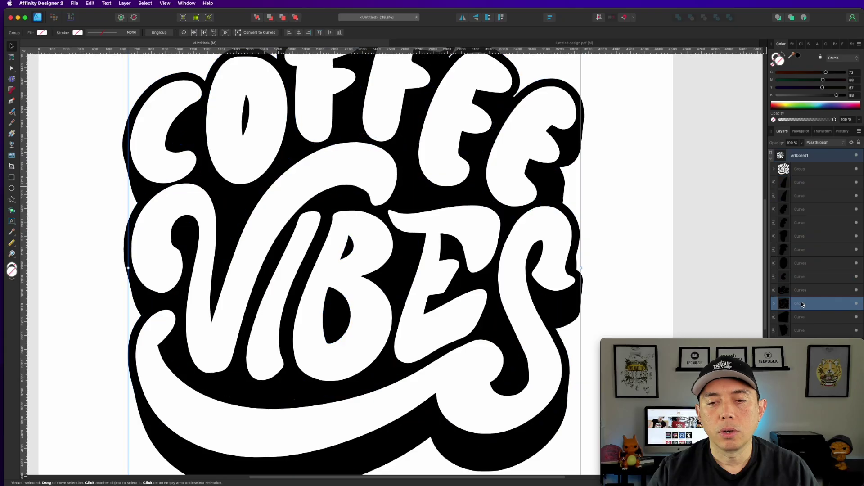
pyautogui.rightClick(756, 432)
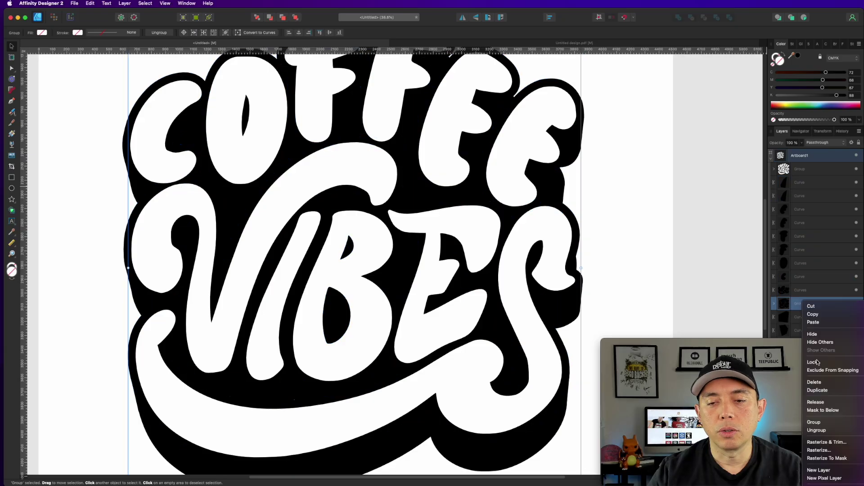
pyautogui.click(816, 430)
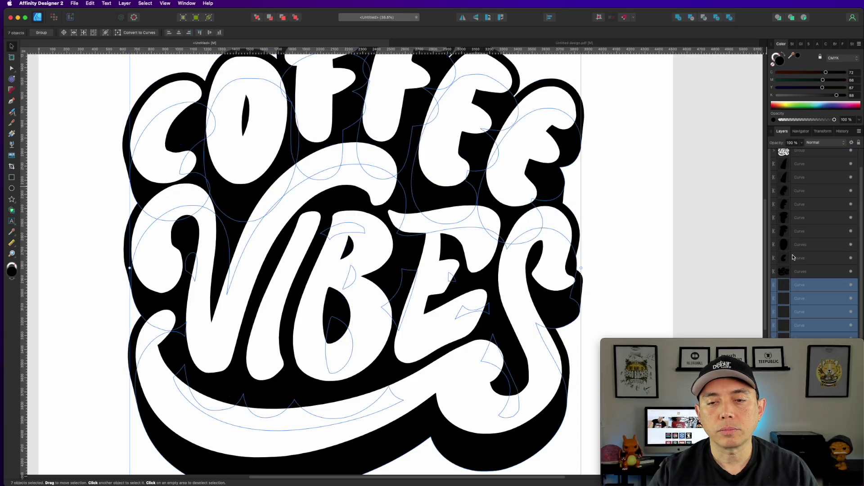
# Step: Combine the first thirteen black curves beneath the lettering group into one shape with the Add operation
pyautogui.click(801, 231)
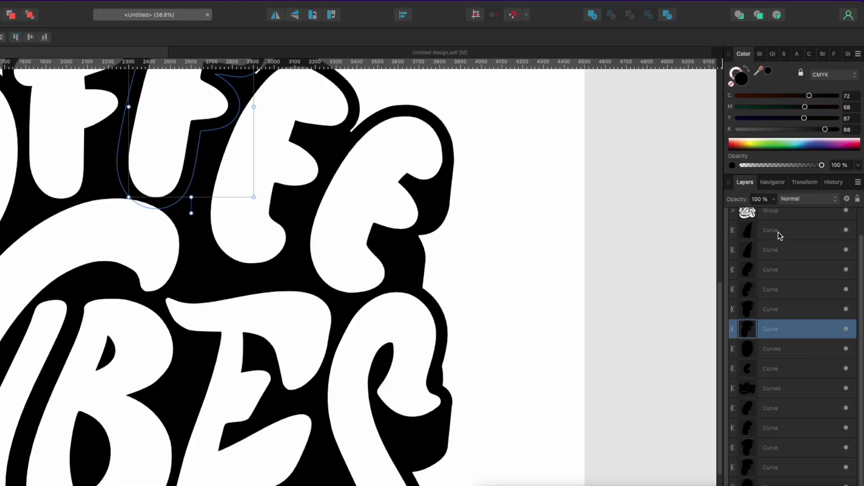
pyautogui.click(779, 232)
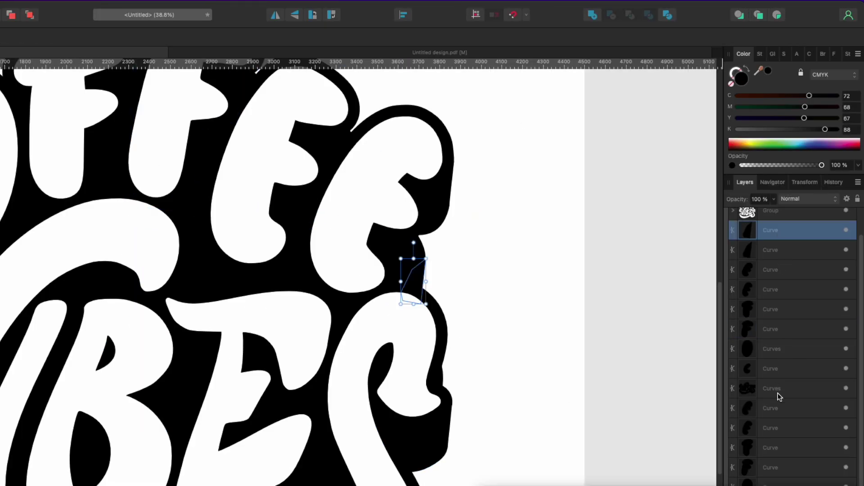
pyautogui.keyDown('shift'); pyautogui.click(780, 470); pyautogui.keyUp('shift')
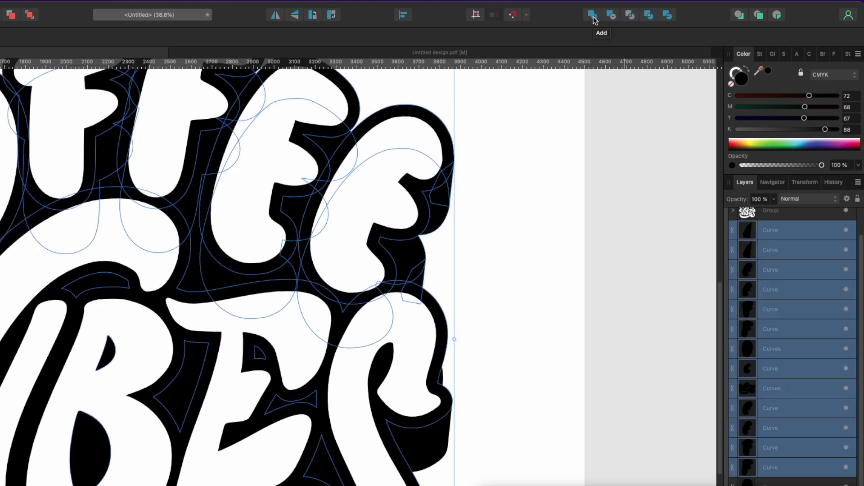
pyautogui.click(593, 15)
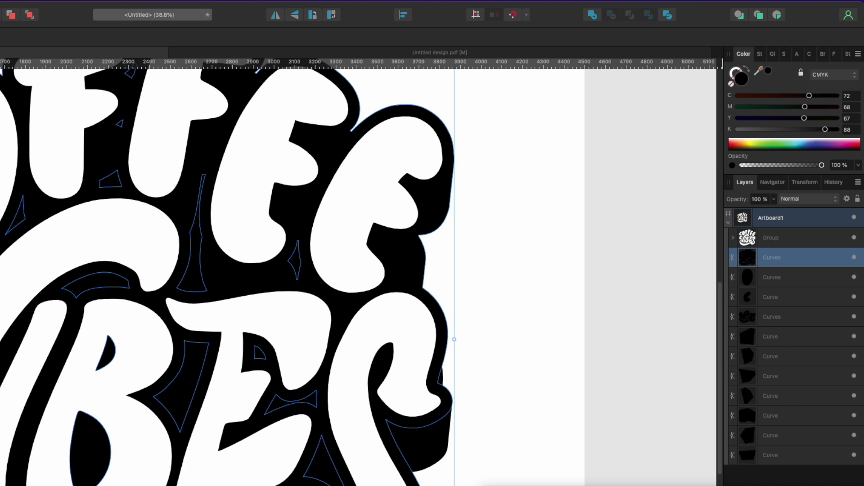
# Step: Merge the combined shape with all remaining black curves, including the bridging shapes, into a single shape with Add
pyautogui.click(780, 279)
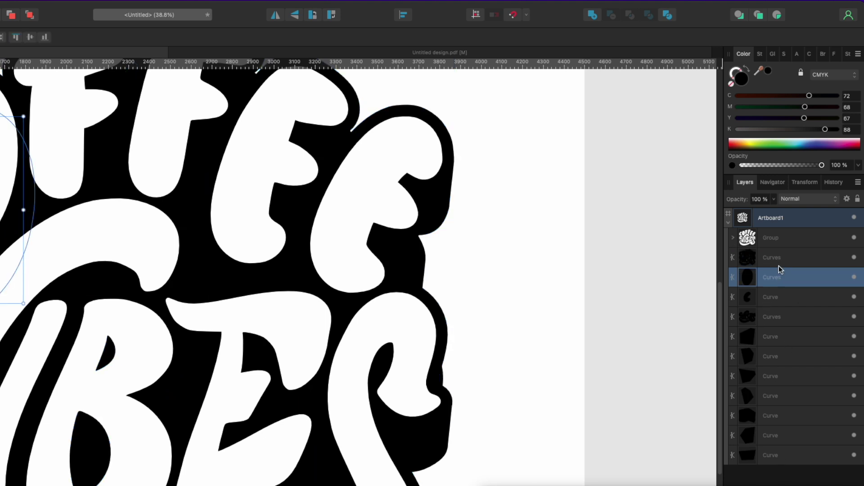
pyautogui.click(779, 264)
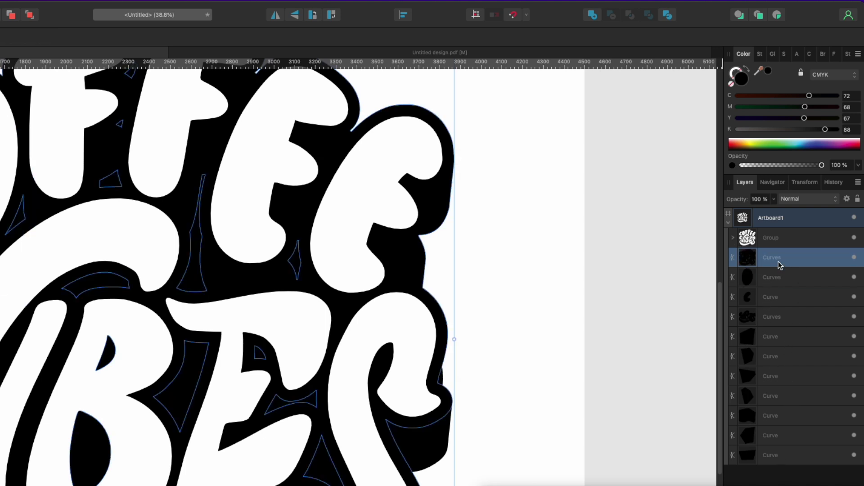
pyautogui.keyDown('shift'); pyautogui.click(770, 455); pyautogui.keyUp('shift')
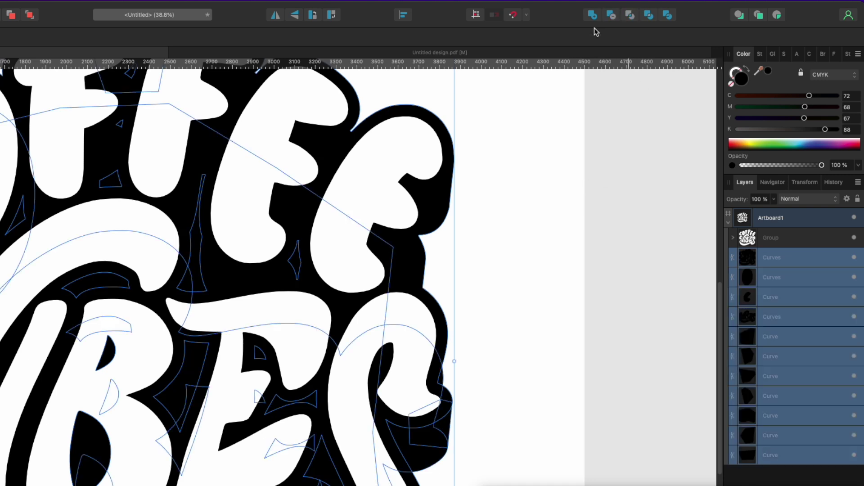
pyautogui.click(592, 15)
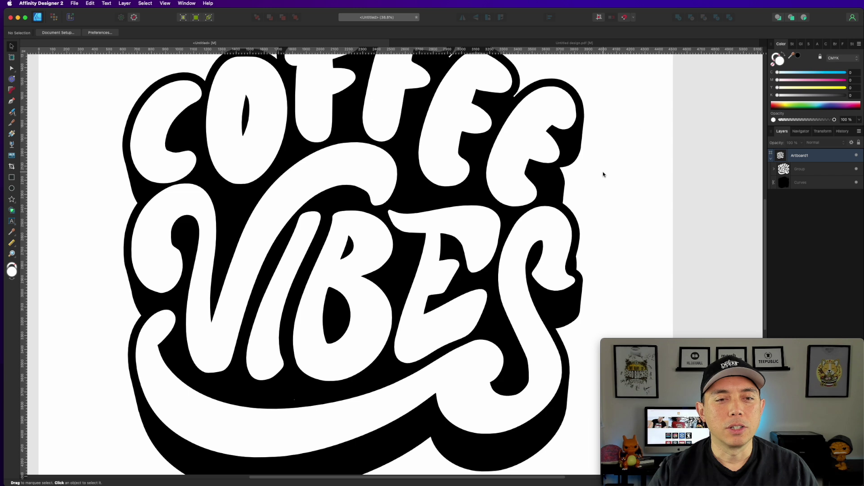
# Step: Toggle the visibility of the lettering group and the merged black shape to check the combined silhouette
pyautogui.scroll(-3, 481, 241)
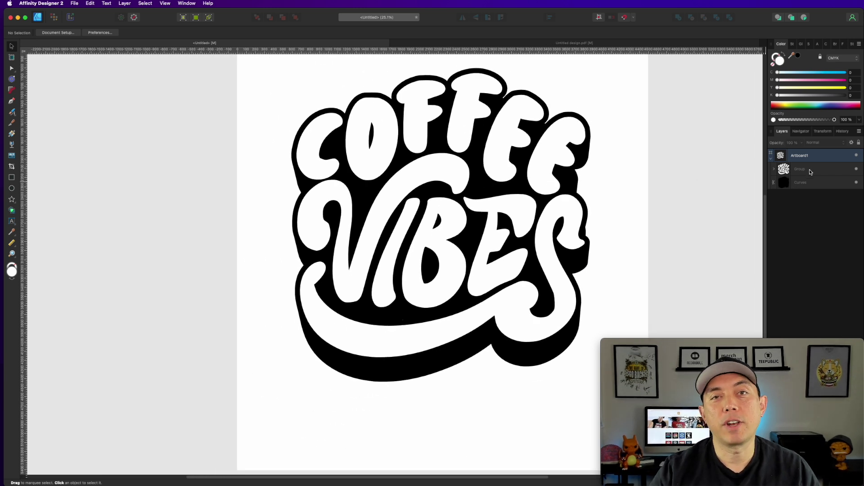
pyautogui.click(827, 170)
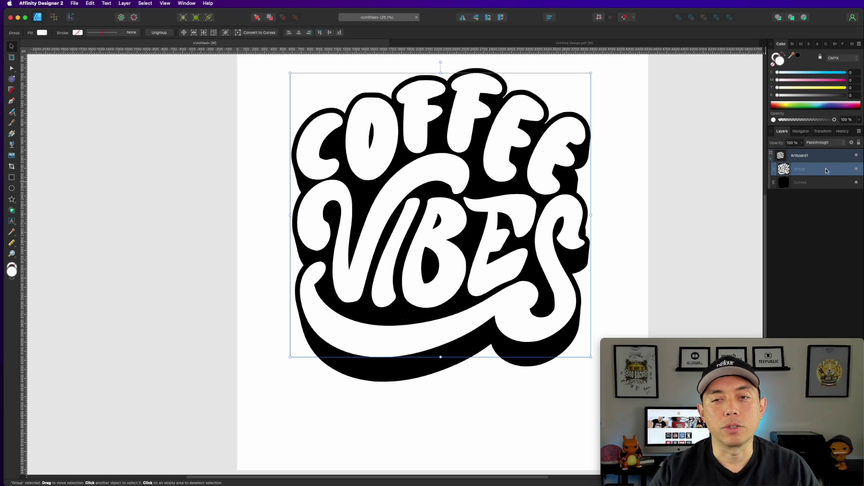
pyautogui.click(856, 169)
pyautogui.click(842, 183)
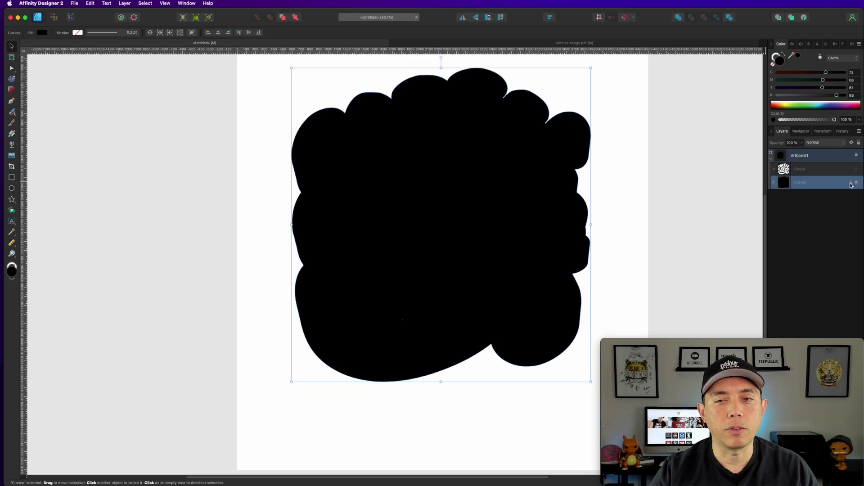
pyautogui.click(856, 182)
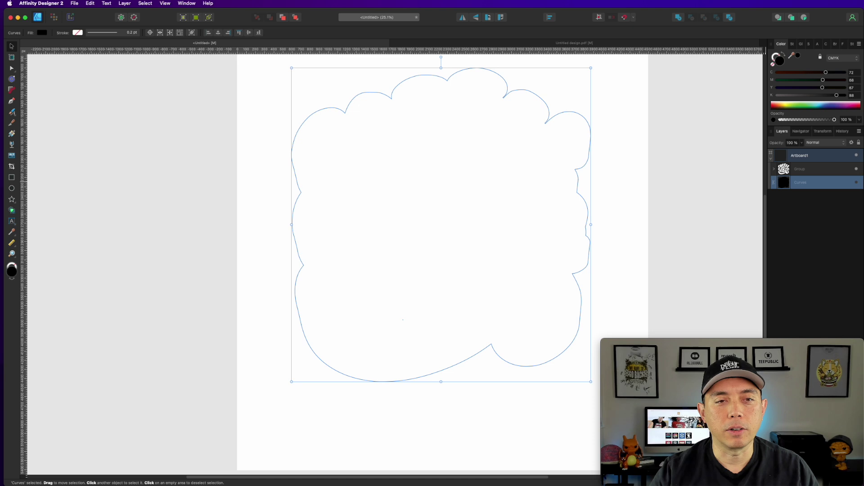
pyautogui.click(857, 182)
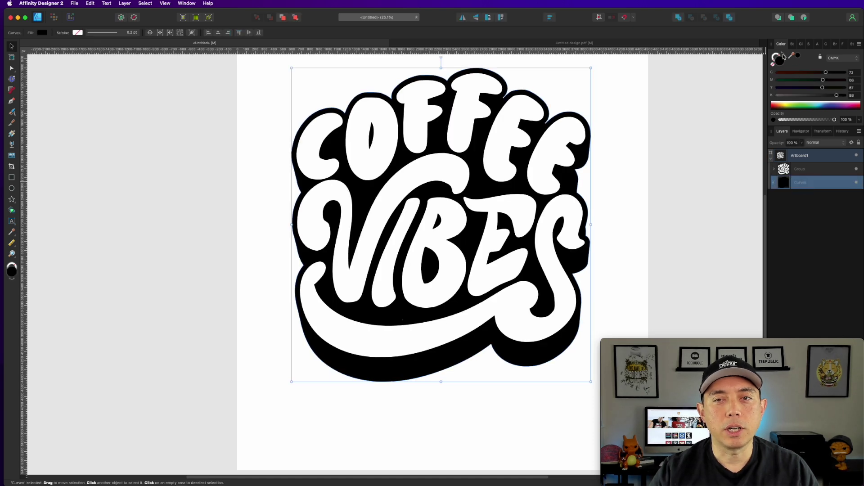
# Step: Recolour the merged backing shape dark brown with CMYK 42, 74, 100, 75 and deselect it
pyautogui.moveTo(835, 95)
pyautogui.mouseDown()
pyautogui.moveTo(788, 99)
pyautogui.moveTo(809, 96)
pyautogui.moveTo(802, 72)
pyautogui.moveTo(777, 72)
pyautogui.moveTo(844, 87)
pyautogui.moveTo(815, 96)
pyautogui.moveTo(829, 80)
pyautogui.moveTo(789, 72)
pyautogui.moveTo(806, 72)
pyautogui.moveTo(828, 95)
pyautogui.mouseUp()
pyautogui.click(625, 180)
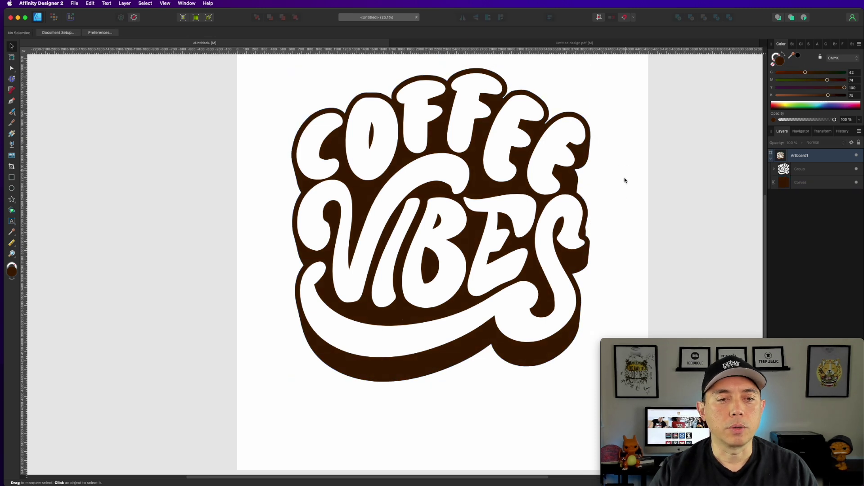
pyautogui.scroll(1, 623, 213)
pyautogui.scroll(5, 623, 214)
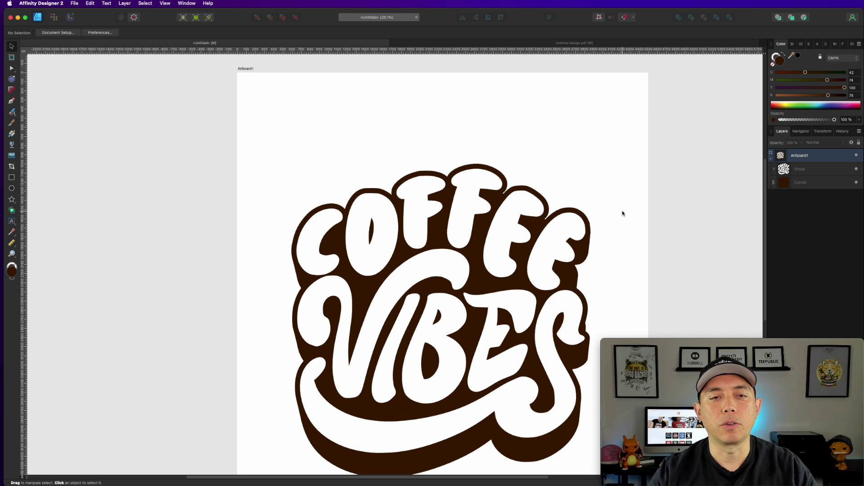
pyautogui.scroll(-5, 622, 213)
pyautogui.scroll(1, 601, 186)
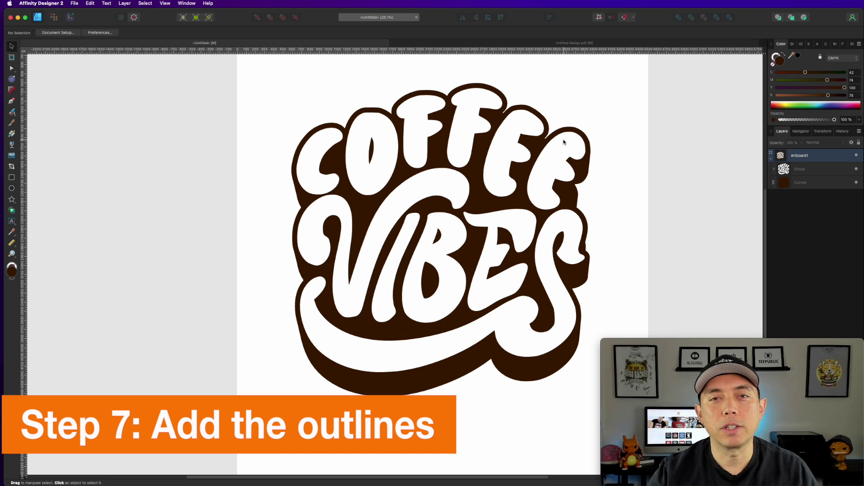
# Step: Duplicate the dark brown backing shape three times to make four stacked copies beneath the lettering group
pyautogui.click(812, 184)
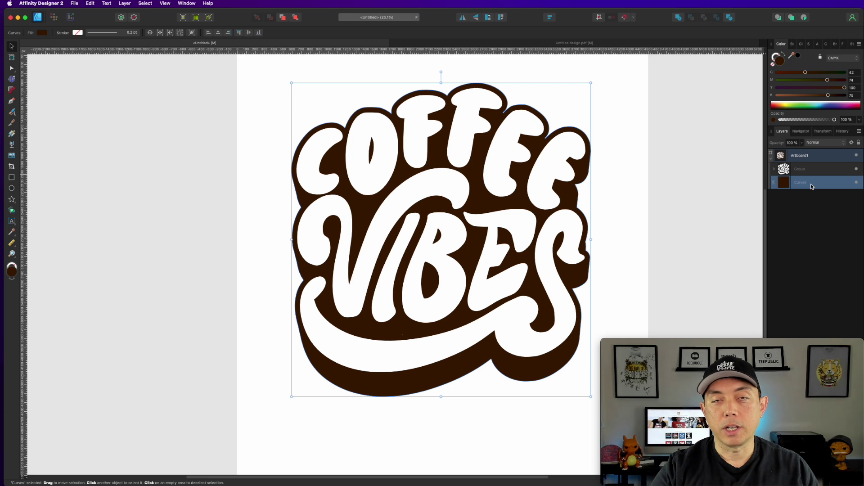
pyautogui.press('super+j')
pyautogui.click(812, 198)
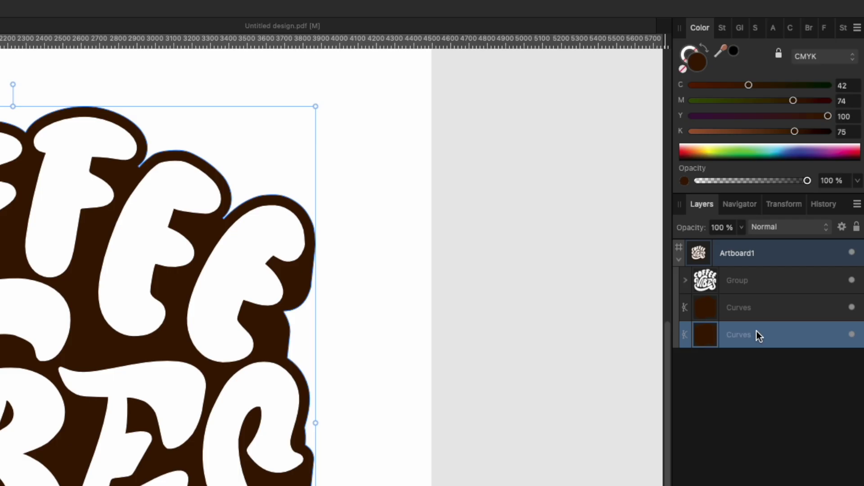
pyautogui.press('super+j')
pyautogui.press('super+j')
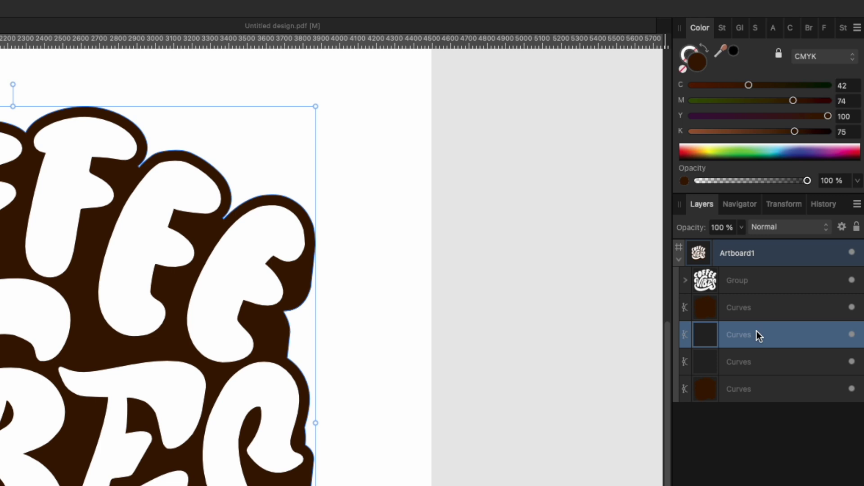
pyautogui.click(753, 307)
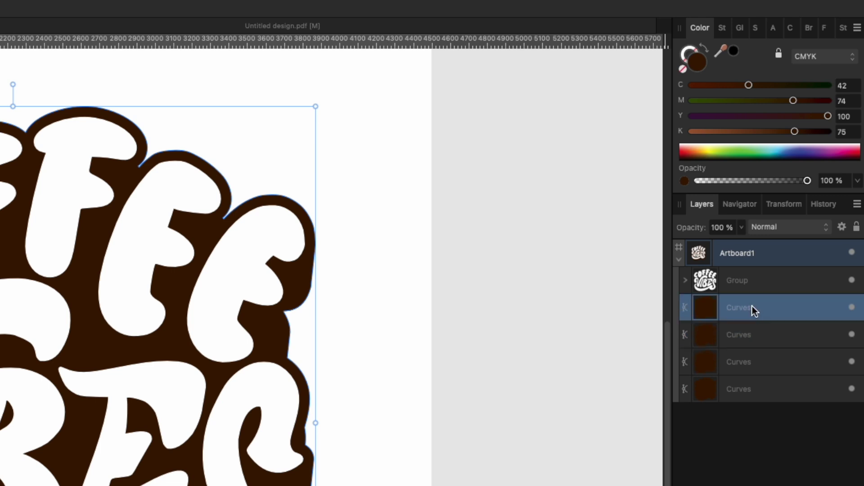
pyautogui.click(763, 338)
pyautogui.click(761, 366)
pyautogui.click(760, 387)
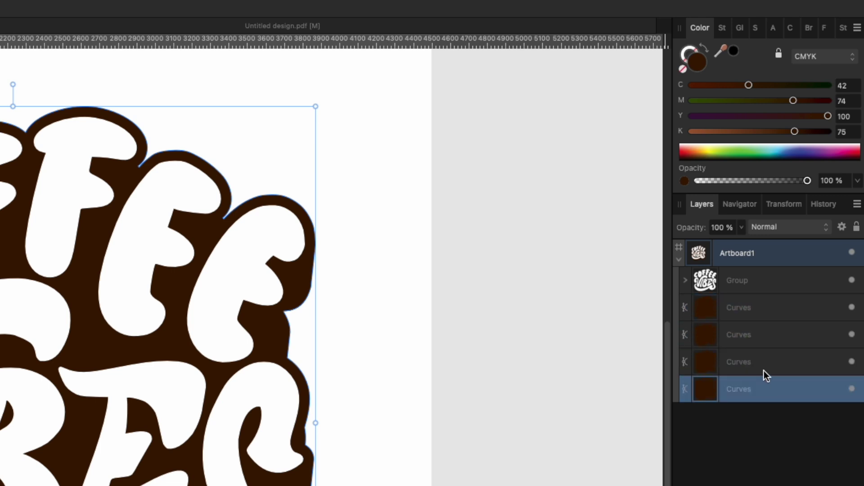
# Step: Fill the second backing copy from the top with light yellow, setting cyan and magenta to 0
pyautogui.click(762, 334)
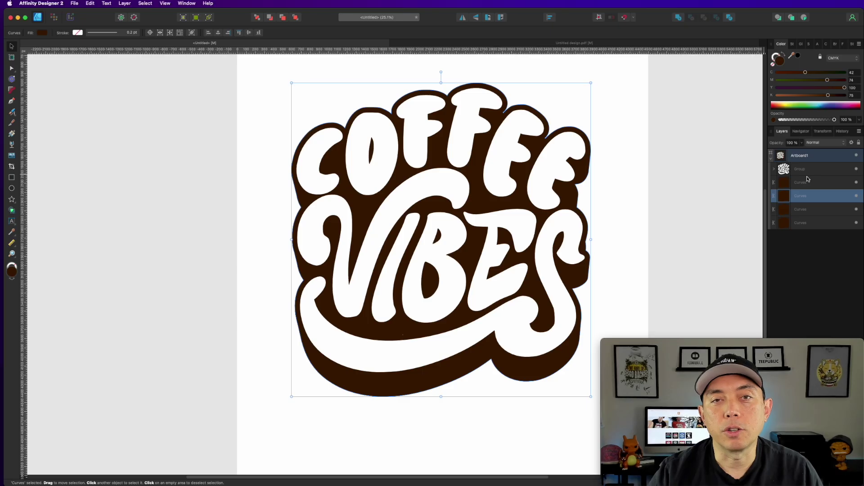
pyautogui.click(806, 73)
pyautogui.moveTo(806, 73); pyautogui.dragTo(747, 79)
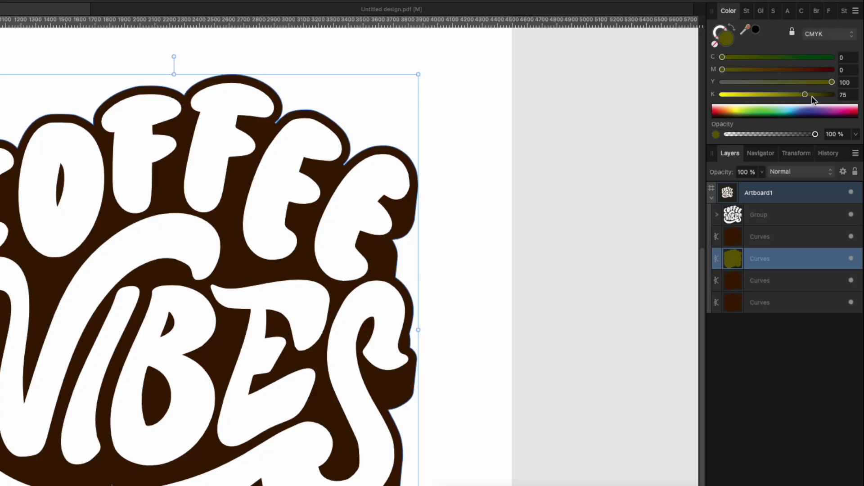
pyautogui.moveTo(828, 95)
pyautogui.mouseDown()
pyautogui.moveTo(788, 93)
pyautogui.moveTo(785, 82)
pyautogui.mouseUp()
# Step: Make the light yellow the second backing copy's stroke colour, with a black fill and an 18 pt stroke width
pyautogui.click(746, 11)
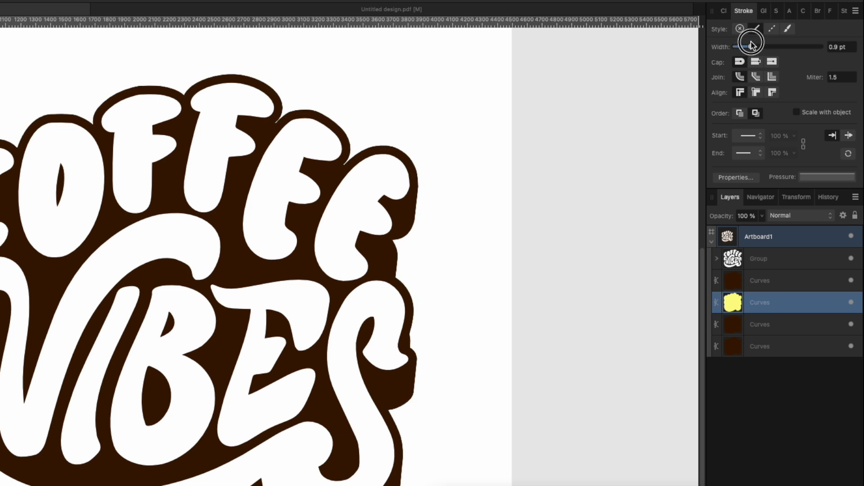
pyautogui.click(724, 12)
pyautogui.click(731, 30)
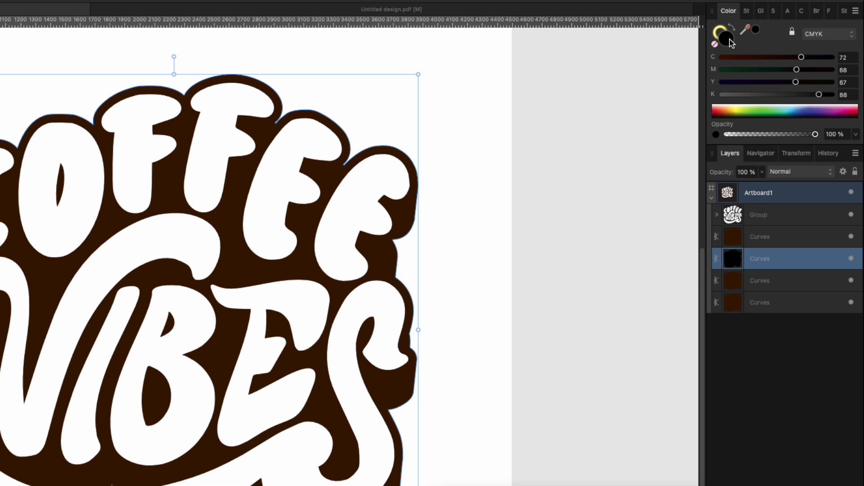
pyautogui.click(721, 34)
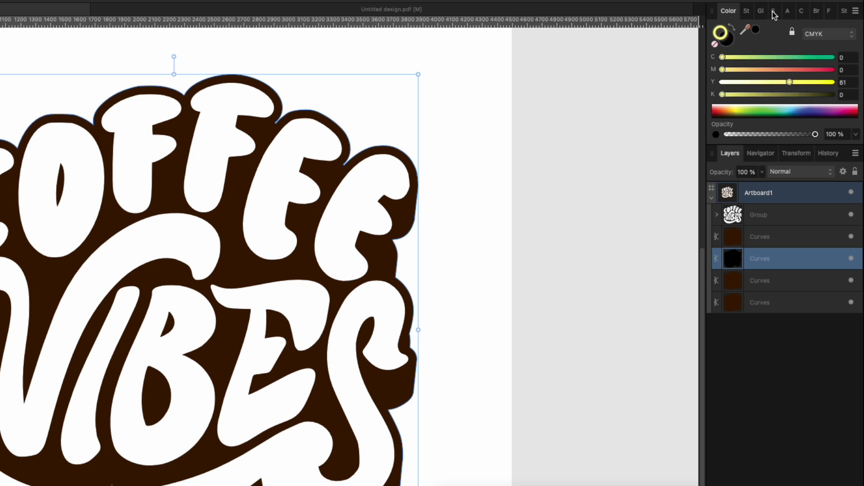
pyautogui.click(747, 11)
pyautogui.moveTo(753, 47); pyautogui.dragTo(783, 45)
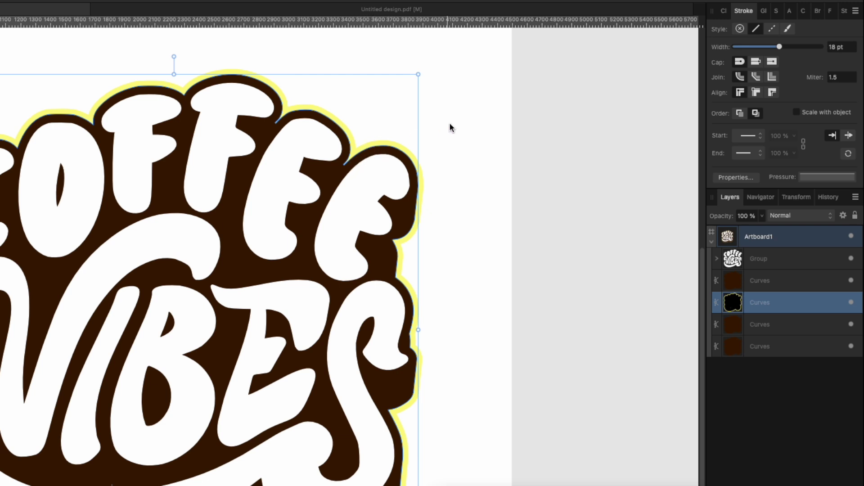
# Step: Give the third backing copy from the top a red outer stroke 48 pt wide
pyautogui.click(774, 331)
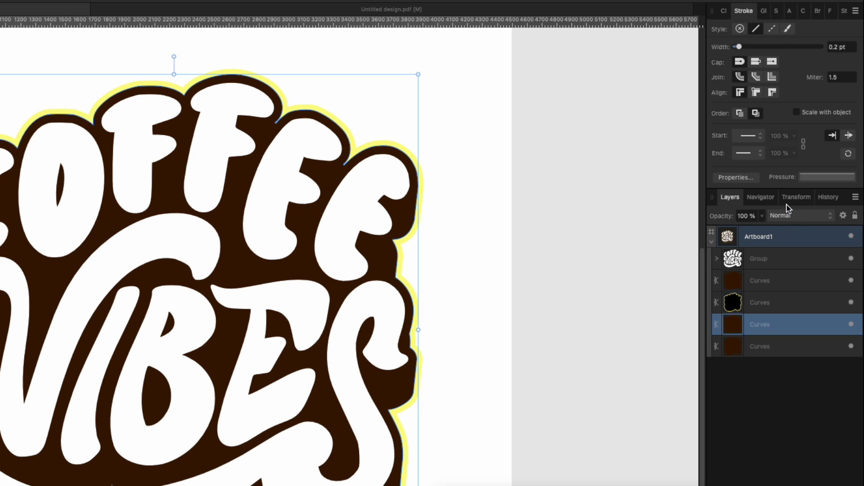
pyautogui.click(723, 12)
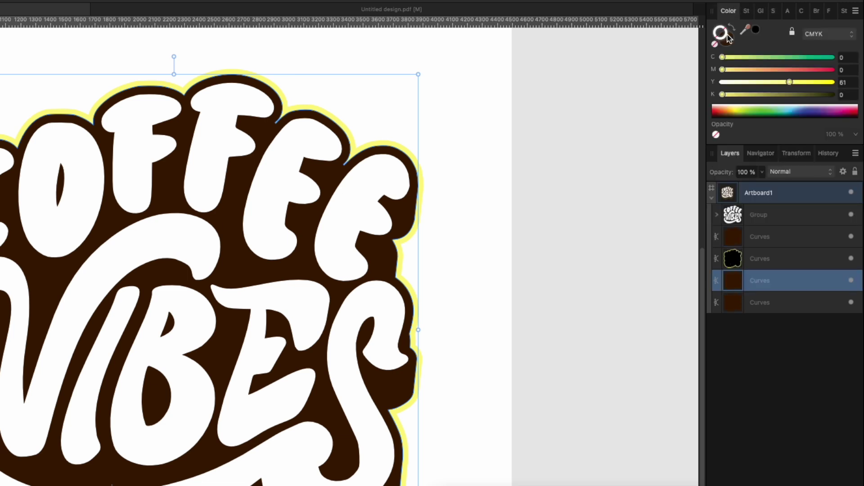
pyautogui.moveTo(722, 70); pyautogui.dragTo(841, 76)
pyautogui.moveTo(790, 81); pyautogui.dragTo(805, 82)
pyautogui.click(746, 11)
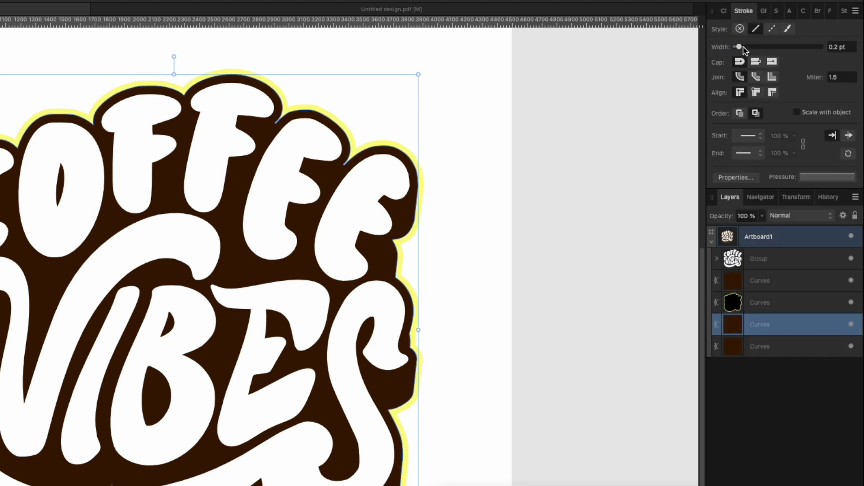
pyautogui.moveTo(740, 47); pyautogui.dragTo(811, 45)
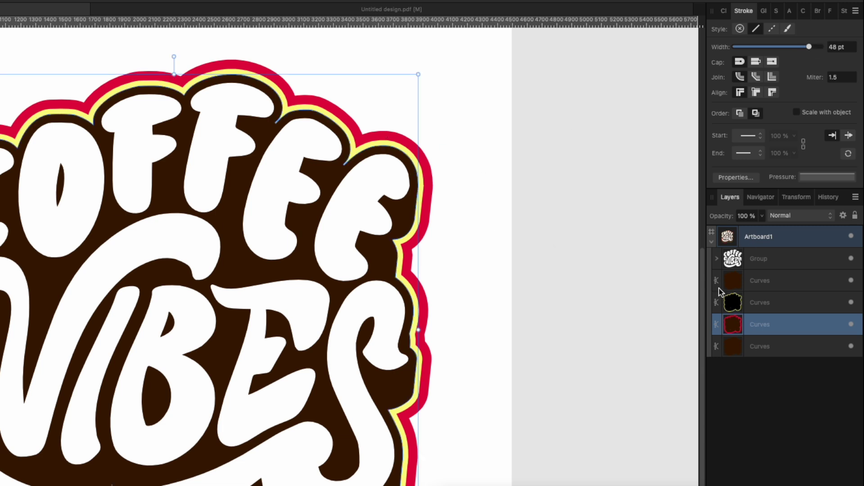
# Step: Give the bottom backing copy an 80 pt blue stroke with CMYK 68, 33, 0, 0
pyautogui.click(776, 350)
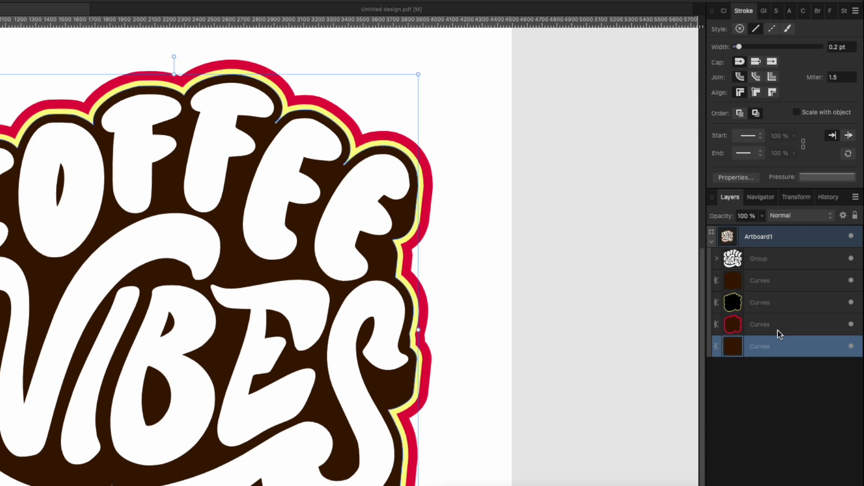
pyautogui.click(721, 12)
pyautogui.moveTo(723, 58)
pyautogui.mouseDown()
pyautogui.moveTo(833, 58)
pyautogui.moveTo(716, 85)
pyautogui.mouseUp()
pyautogui.moveTo(796, 69); pyautogui.dragTo(759, 69)
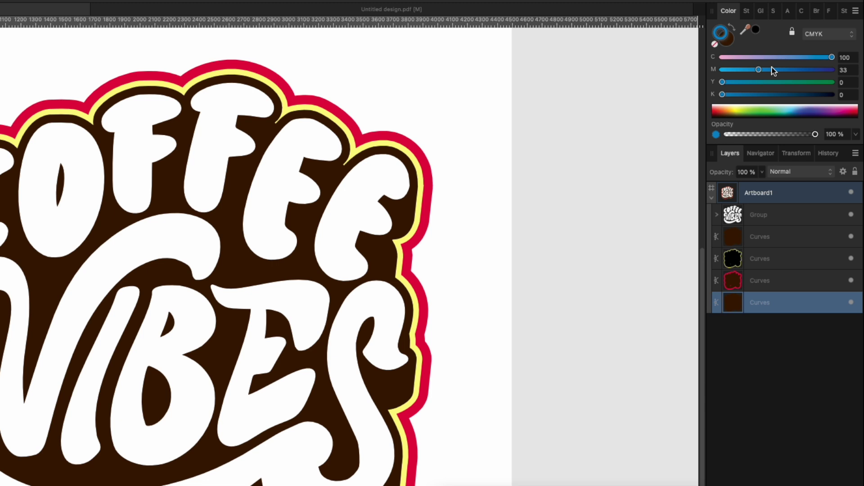
pyautogui.moveTo(832, 57); pyautogui.dragTo(797, 59)
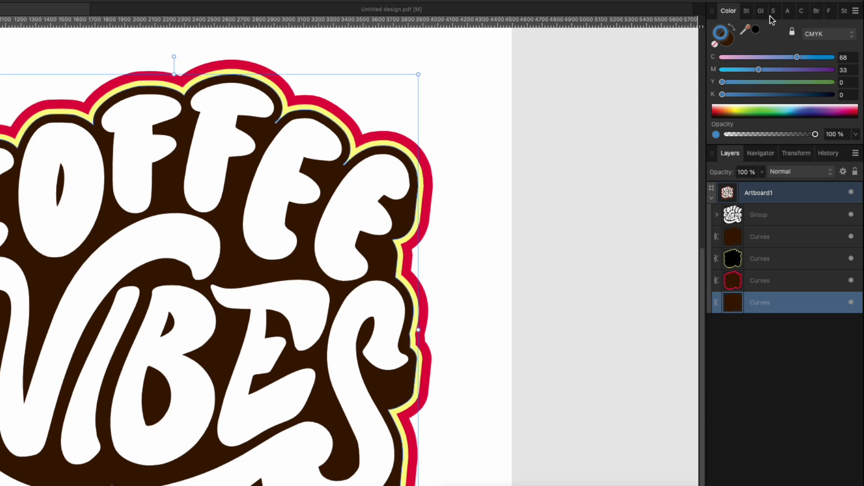
pyautogui.click(748, 12)
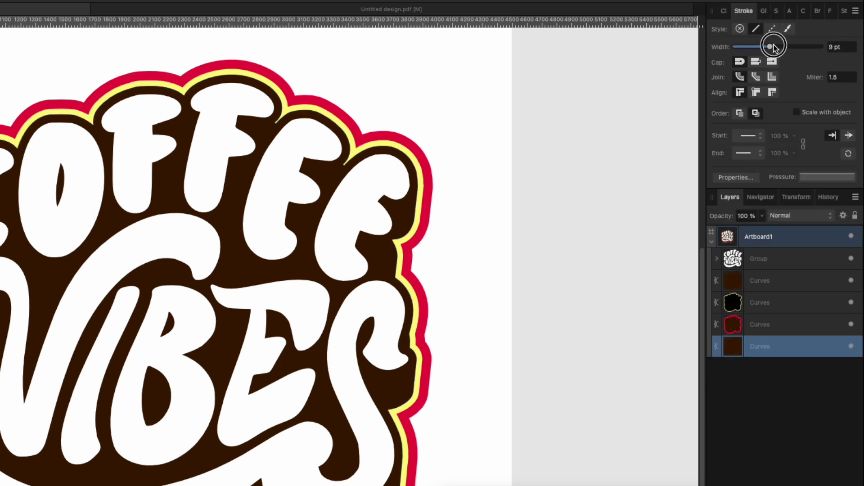
pyautogui.click(756, 28)
pyautogui.moveTo(822, 46); pyautogui.dragTo(817, 48)
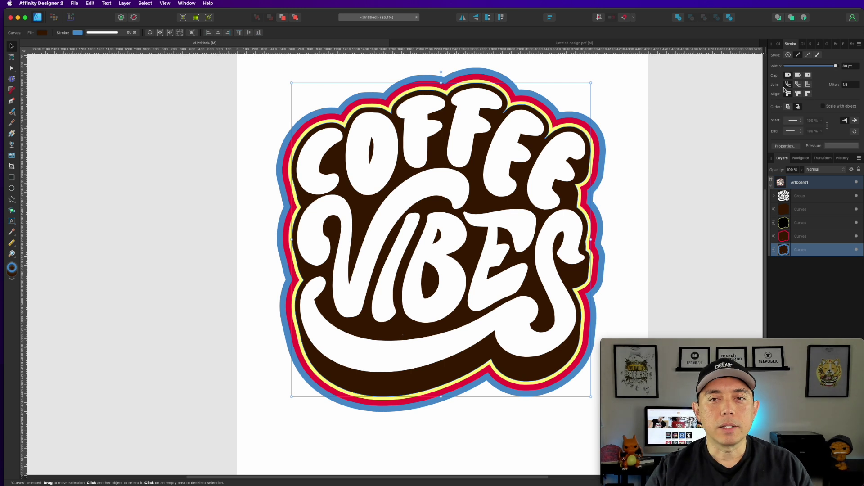
# Step: Lighten the outermost blue stroke to cyan 40 and magenta 21, and deselect the shape
pyautogui.click(779, 43)
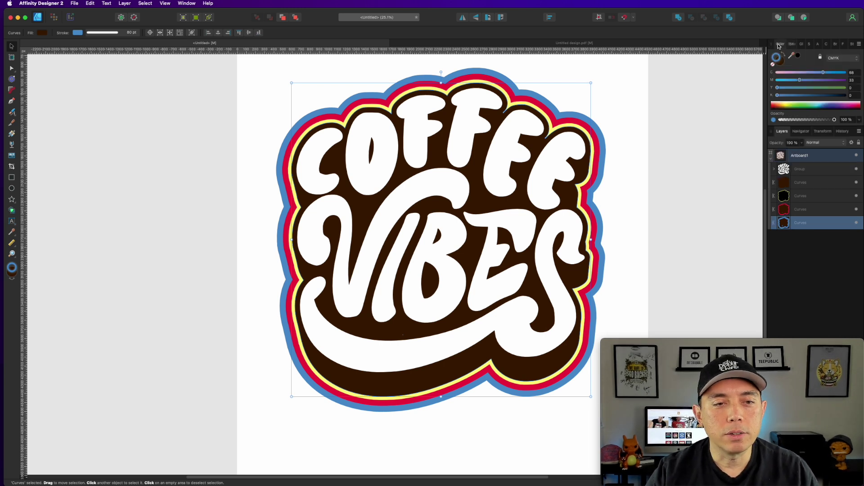
pyautogui.moveTo(821, 74)
pyautogui.mouseDown()
pyautogui.moveTo(791, 80)
pyautogui.moveTo(808, 73)
pyautogui.mouseUp()
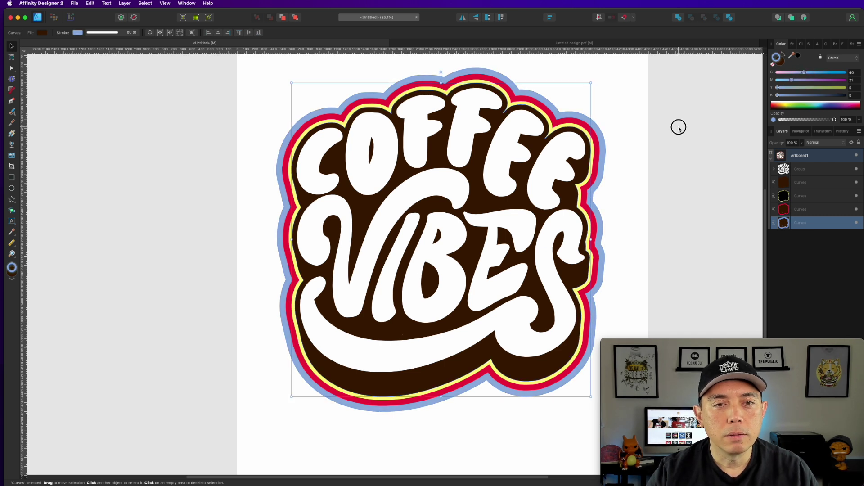
pyautogui.click(679, 130)
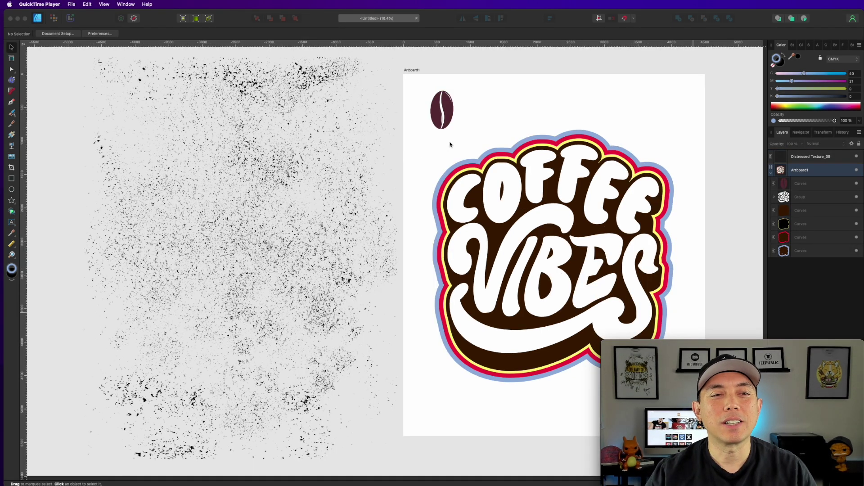
# Step: Nudge the coffee bean up on the artboard and try the Distressed Texture_09 image over the artwork
pyautogui.click(451, 112)
pyautogui.moveTo(451, 112); pyautogui.dragTo(458, 102)
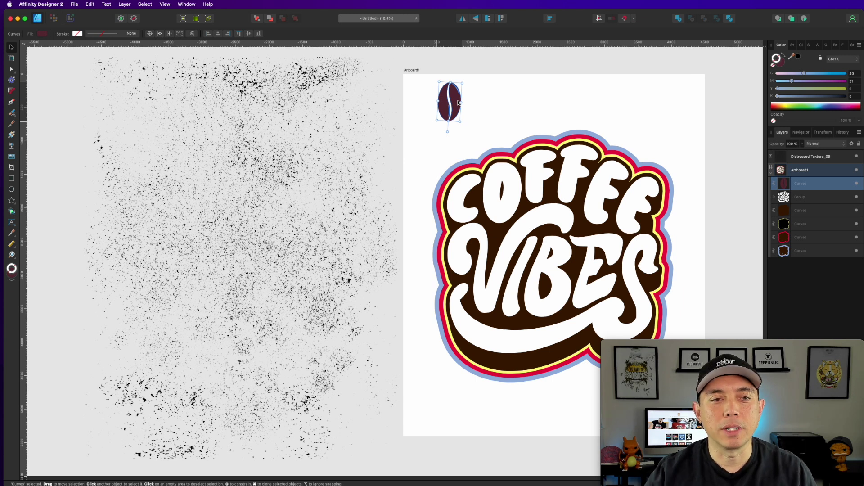
pyautogui.click(296, 107)
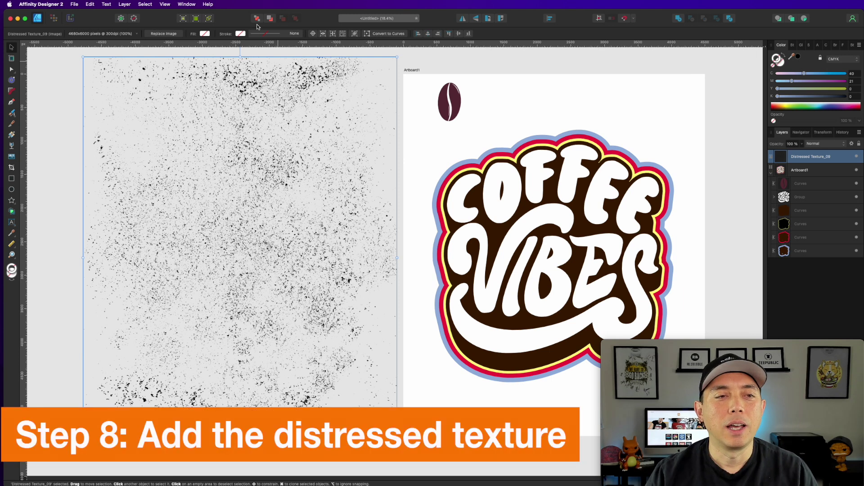
pyautogui.moveTo(251, 87); pyautogui.dragTo(558, 92)
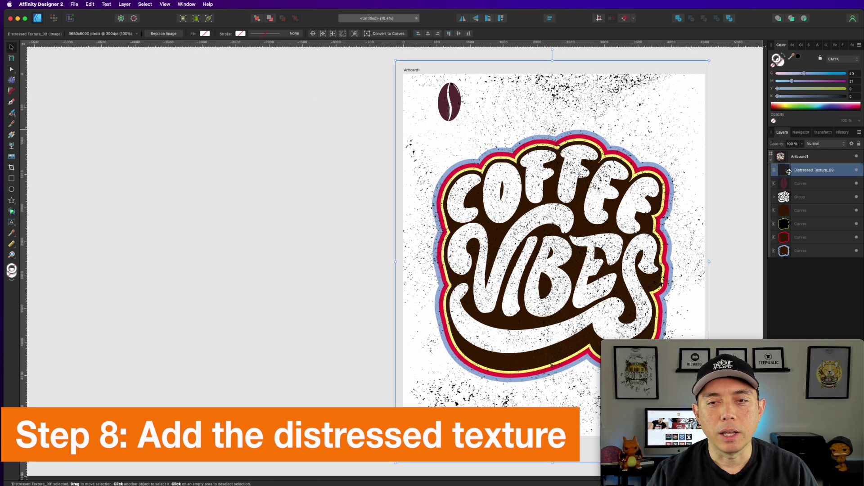
# Step: Move the coffee bean and the distressed texture off the artboard onto the empty pasteboard
pyautogui.click(795, 186)
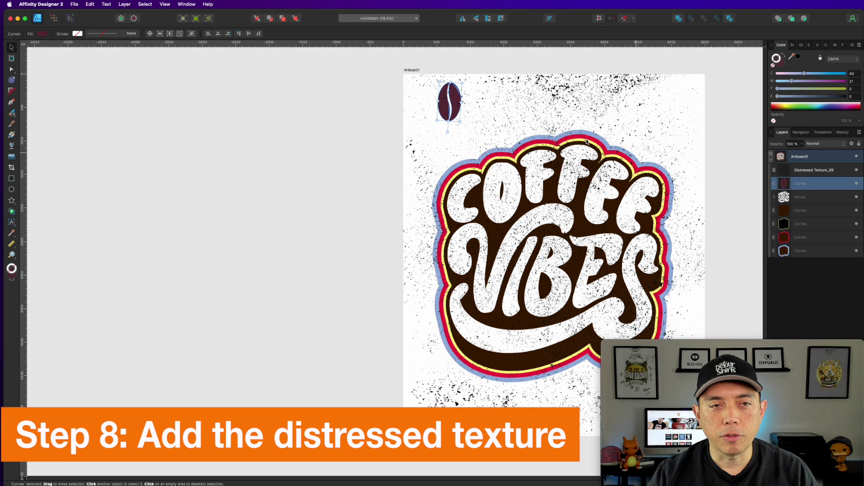
pyautogui.moveTo(456, 92); pyautogui.dragTo(341, 92)
pyautogui.moveTo(596, 93); pyautogui.dragTo(231, 168)
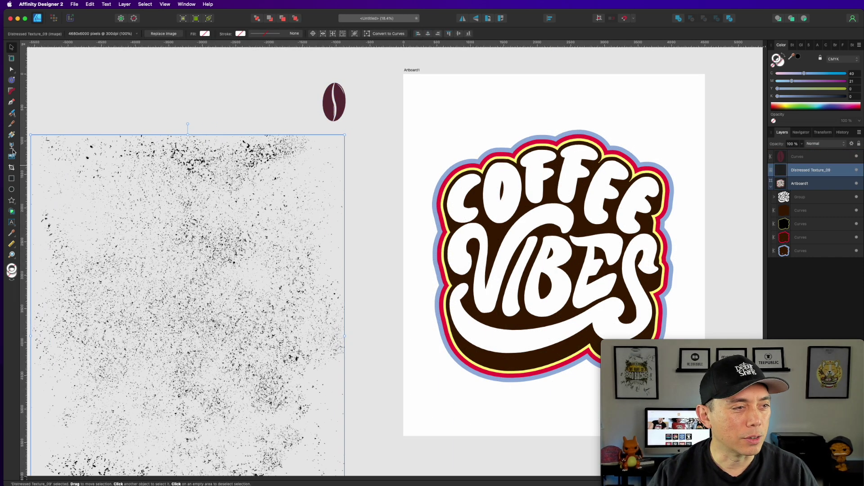
# Step: Draw a narrow upright ellipse inside the O of COFFEE with no stroke and a white CMYK 0, 0, 0, 0 fill
pyautogui.click(11, 190)
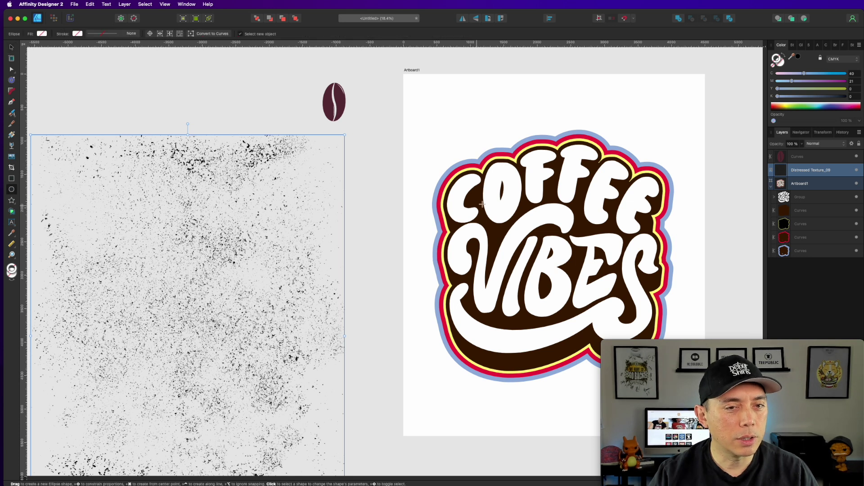
pyautogui.moveTo(501, 180); pyautogui.dragTo(515, 213)
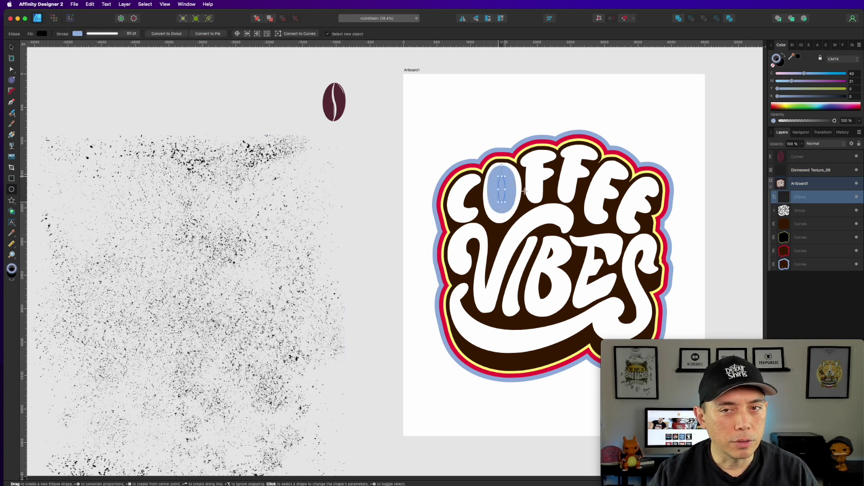
pyautogui.click(773, 66)
pyautogui.click(779, 60)
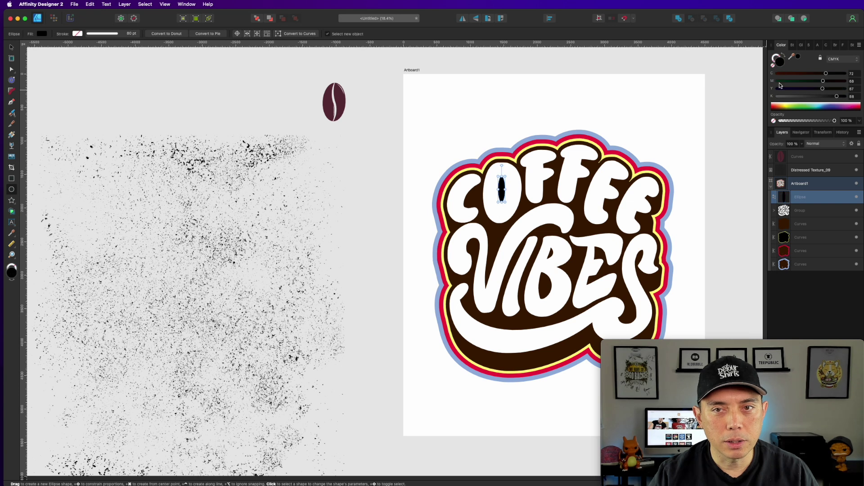
pyautogui.click(779, 96)
pyautogui.click(778, 89)
pyautogui.click(778, 81)
pyautogui.click(777, 73)
pyautogui.press('v')
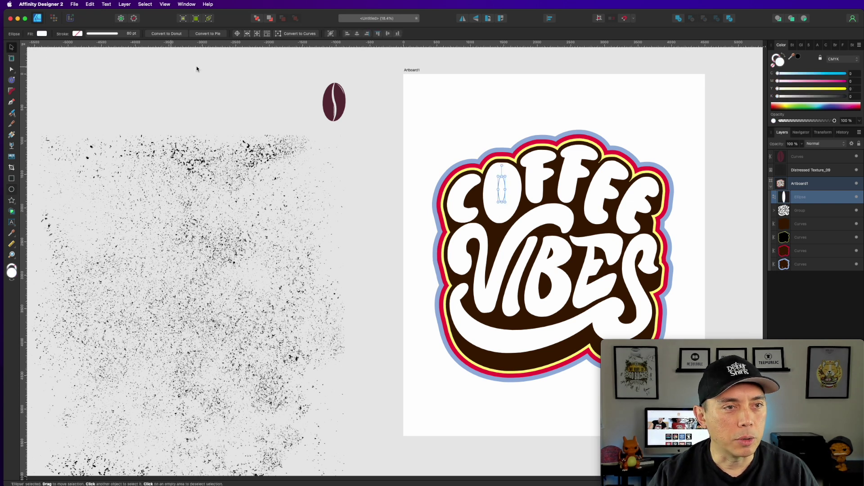
# Step: Place the coffee bean over the ellipse in the O, recolour it with the sampled dark brown of the backing, and deselect it
pyautogui.click(353, 106)
pyautogui.moveTo(336, 97); pyautogui.dragTo(503, 185)
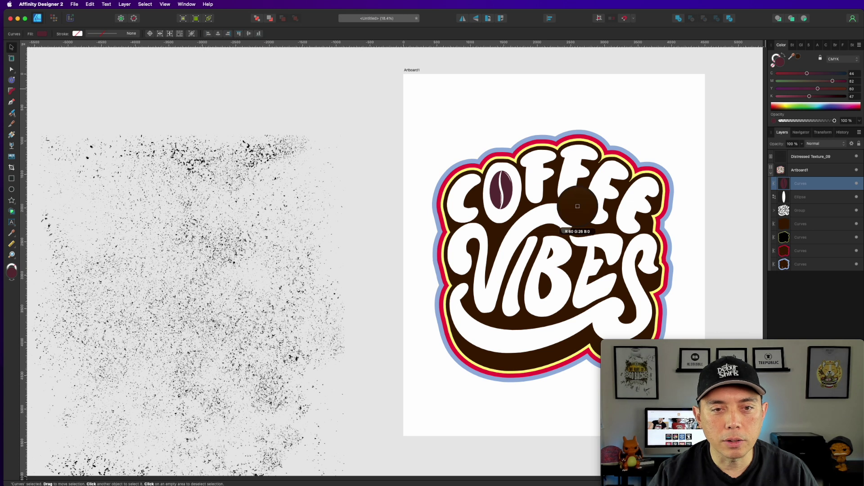
pyautogui.click(799, 56)
pyautogui.click(353, 110)
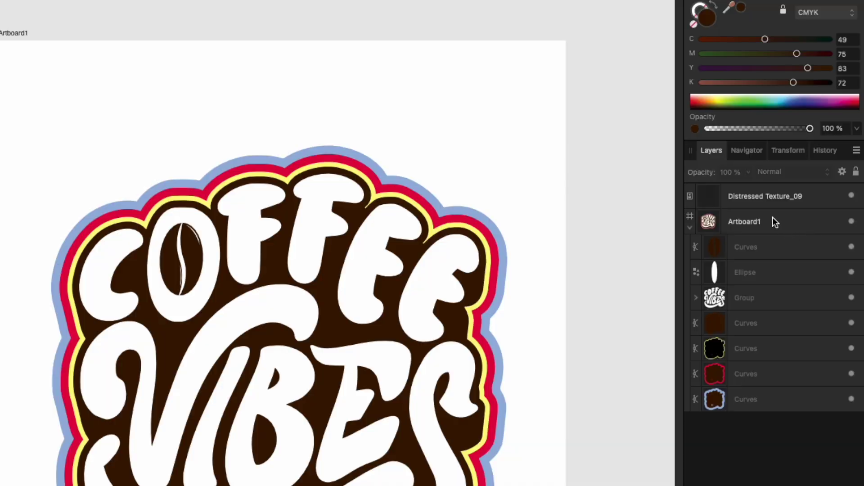
# Step: Group all the artwork layers in Artboard1, from the coffee bean down to the blue-outlined backing shape
pyautogui.click(774, 222)
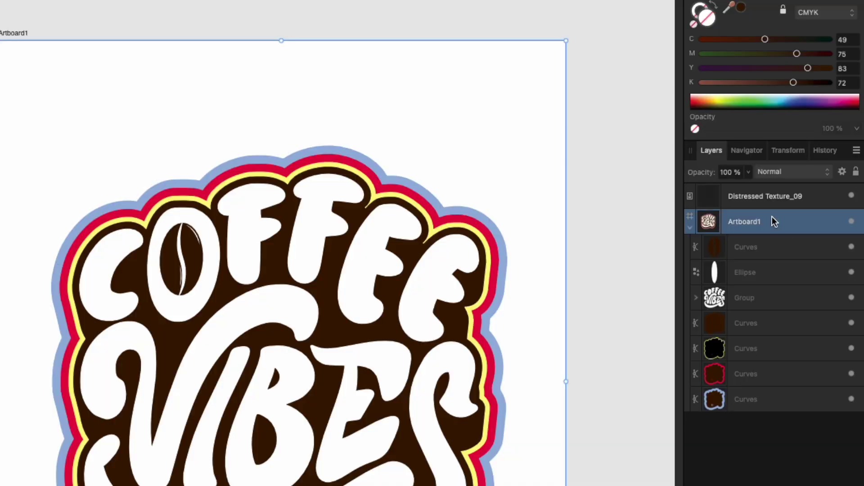
pyautogui.click(759, 244)
pyautogui.keyDown('shift'); pyautogui.click(763, 400); pyautogui.keyUp('shift')
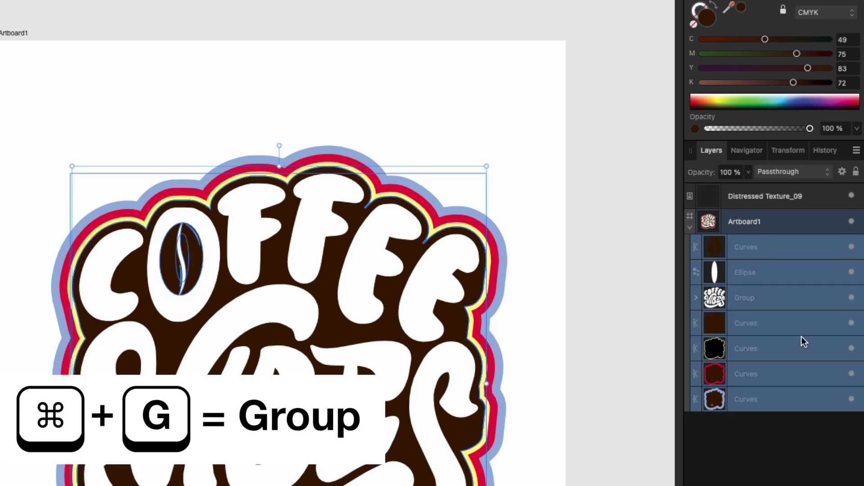
pyautogui.press('super+g')
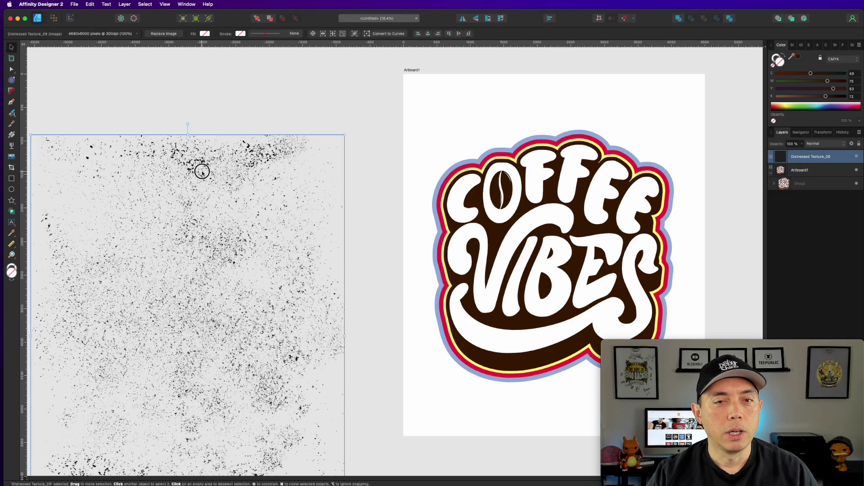
# Step: Position Distressed Texture_09 over the artwork inside Artboard1, directly above the artwork group, and group the two together
pyautogui.moveTo(202, 172); pyautogui.dragTo(569, 103)
pyautogui.moveTo(811, 156); pyautogui.dragTo(814, 173)
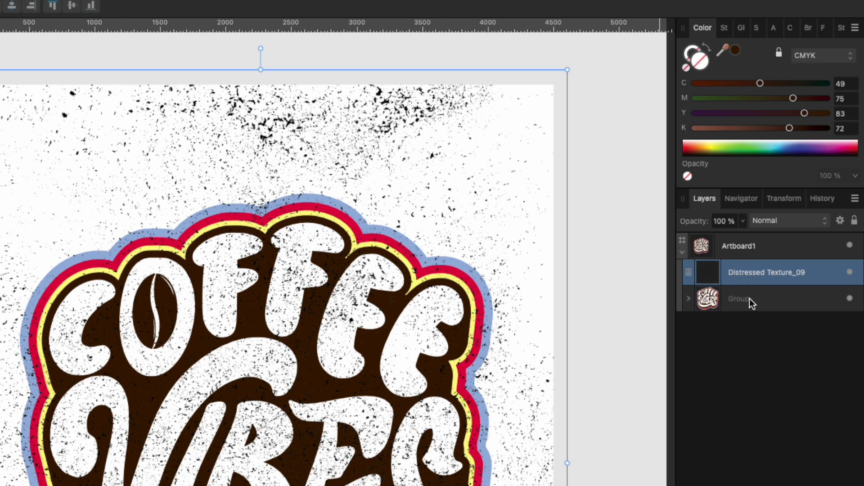
pyautogui.keyDown('shift'); pyautogui.click(749, 300); pyautogui.keyUp('shift')
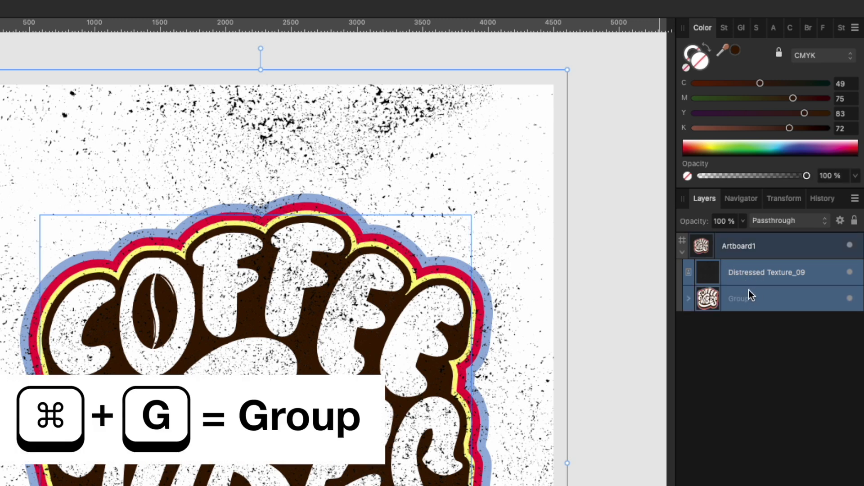
pyautogui.press('super+g')
# Step: Set the blend mode of the Distressed Texture_09 layer inside the outer group to Erase and deselect it
pyautogui.click(688, 272)
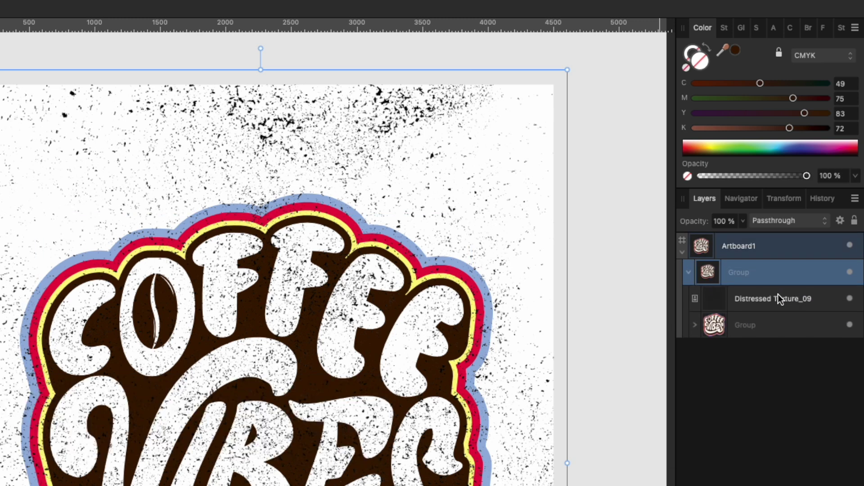
pyautogui.click(777, 298)
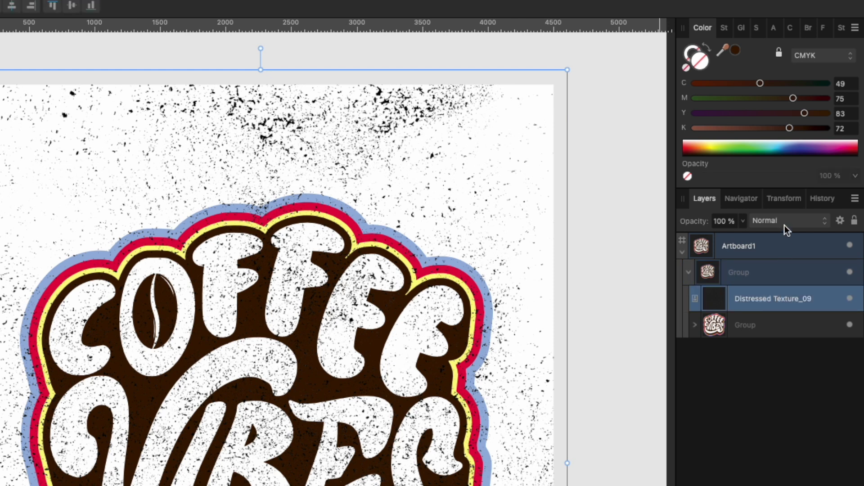
pyautogui.click(803, 223)
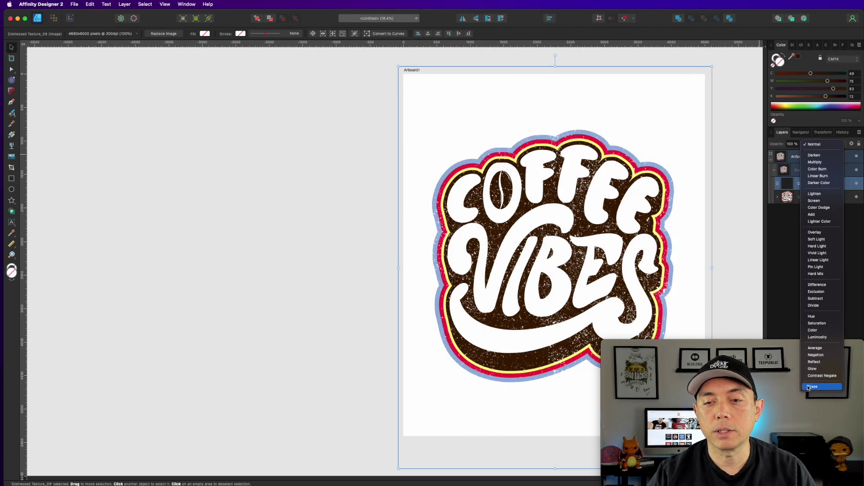
pyautogui.click(813, 387)
pyautogui.click(302, 162)
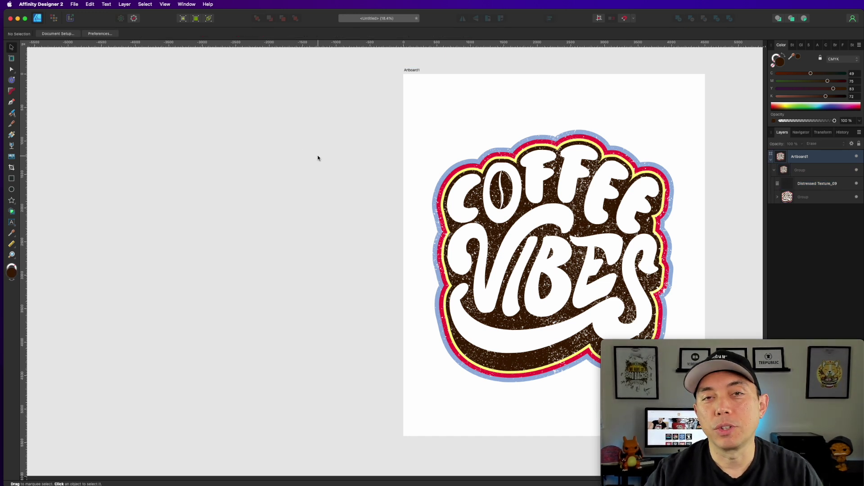
# Step: Examine the distressed texture across the Coffee Vibes lettering and its coloured outlines, both close up and as a whole
pyautogui.hscroll(3, 339, 212)
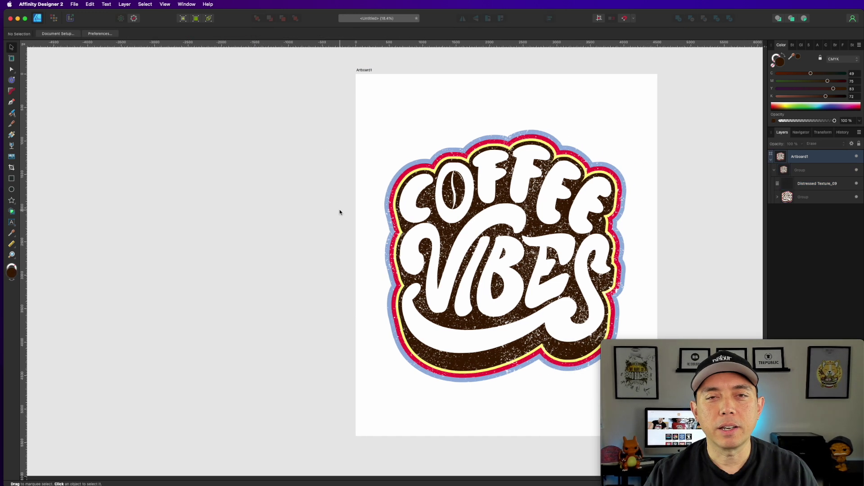
pyautogui.hscroll(2, 339, 212)
pyautogui.hscroll(2, 340, 212)
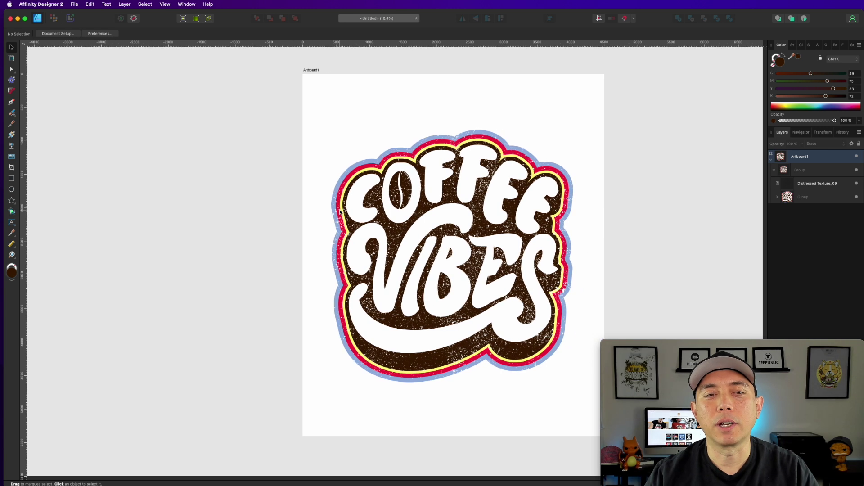
pyautogui.scroll(4, 471, 268)
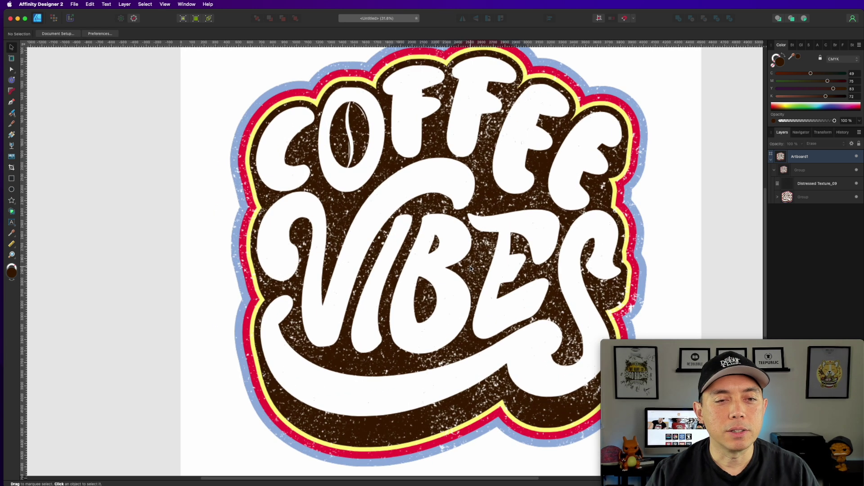
pyautogui.scroll(-3, 448, 206)
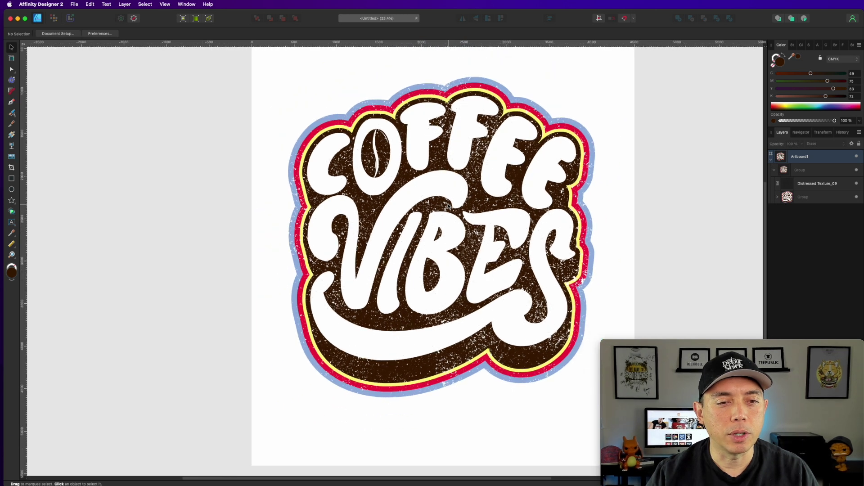
pyautogui.scroll(-1, 448, 207)
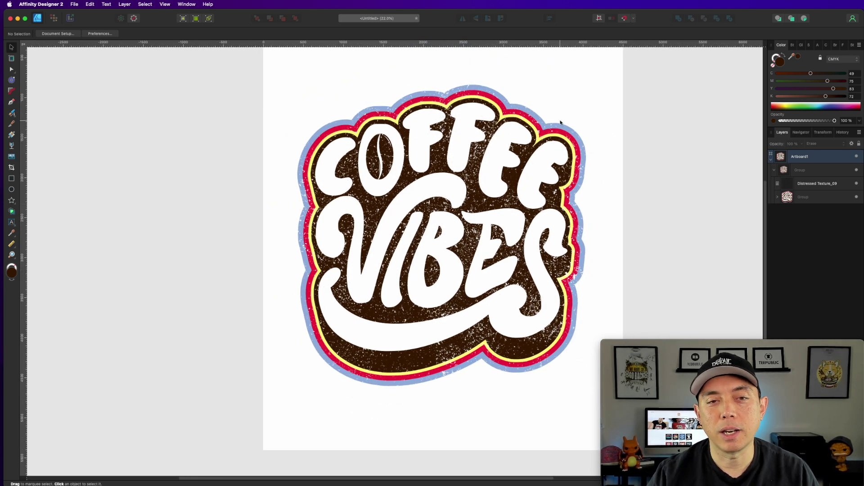
pyautogui.scroll(4, 597, 211)
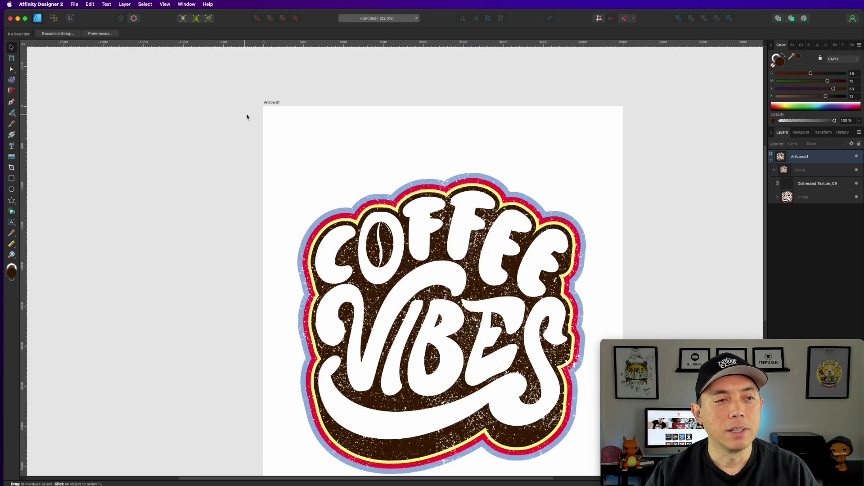
# Step: Select Artboard1 itself and fill its background with the sampled dark brown
pyautogui.click(279, 114)
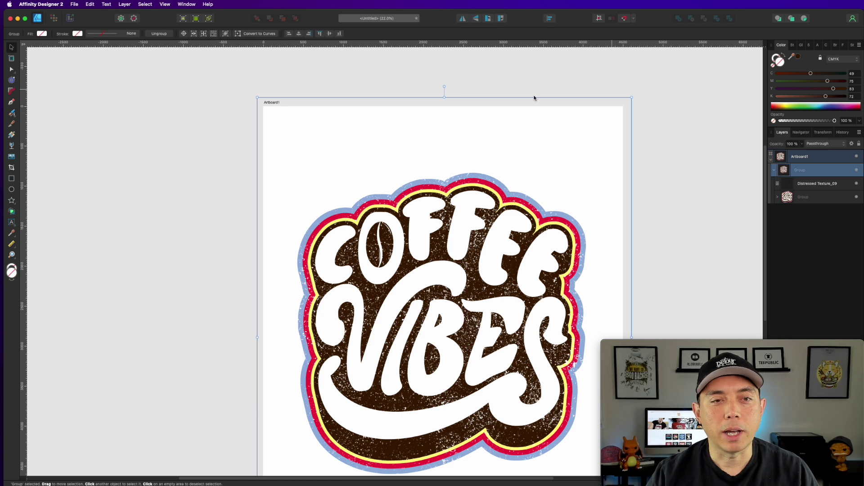
pyautogui.click(270, 102)
pyautogui.click(798, 59)
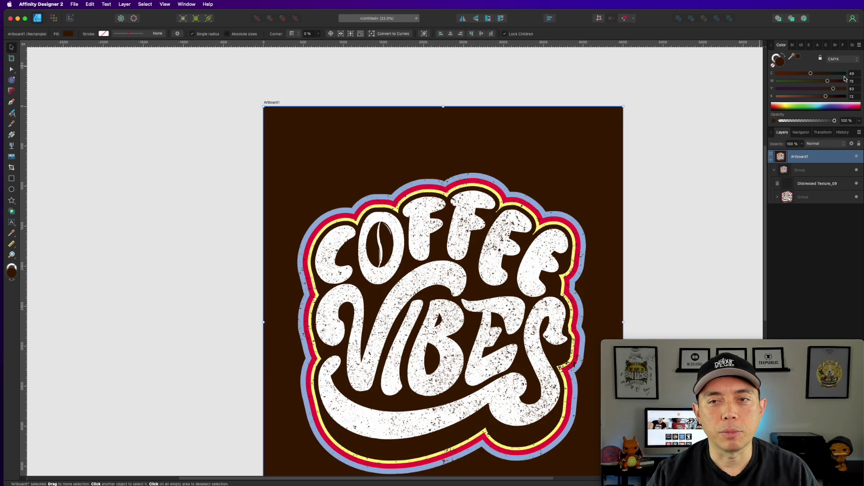
# Step: Change the Artboard1 background to black with CMYK 100, 99, 100, 100 and check the texture against it
pyautogui.click(845, 74)
pyautogui.click(844, 81)
pyautogui.click(845, 88)
pyautogui.click(845, 97)
pyautogui.scroll(-3, 554, 174)
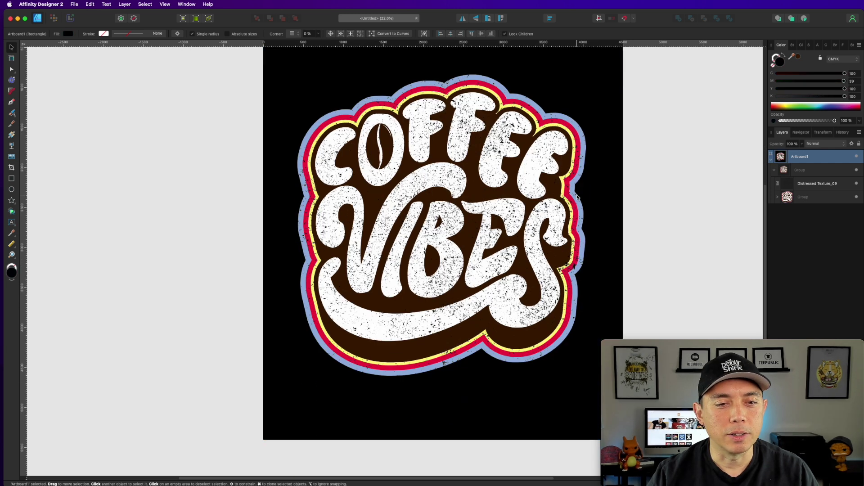
pyautogui.scroll(4, 624, 201)
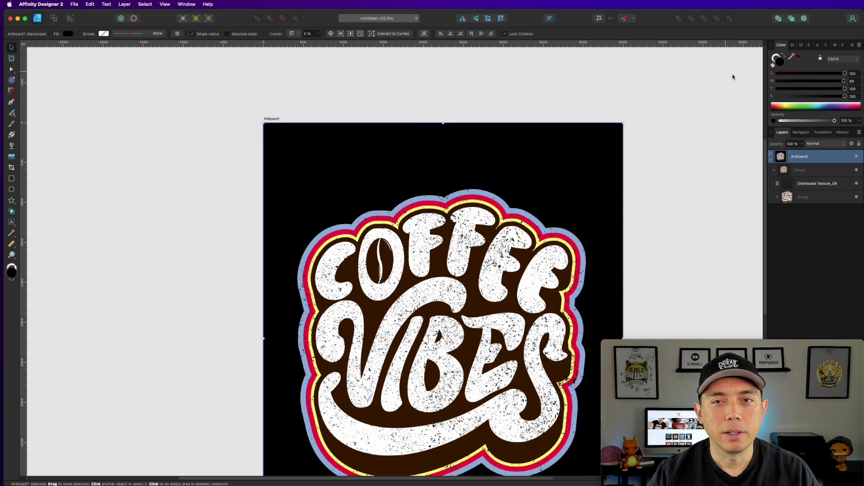
# Step: Set the Artboard1 background to white with CMYK 0, 0, 0, 0 and deselect the artboard
pyautogui.click(774, 96)
pyautogui.click(778, 89)
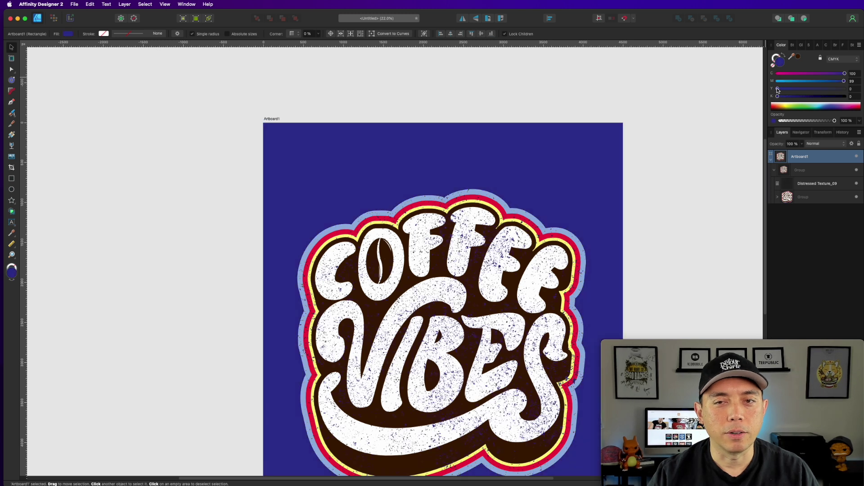
pyautogui.click(777, 81)
pyautogui.click(778, 73)
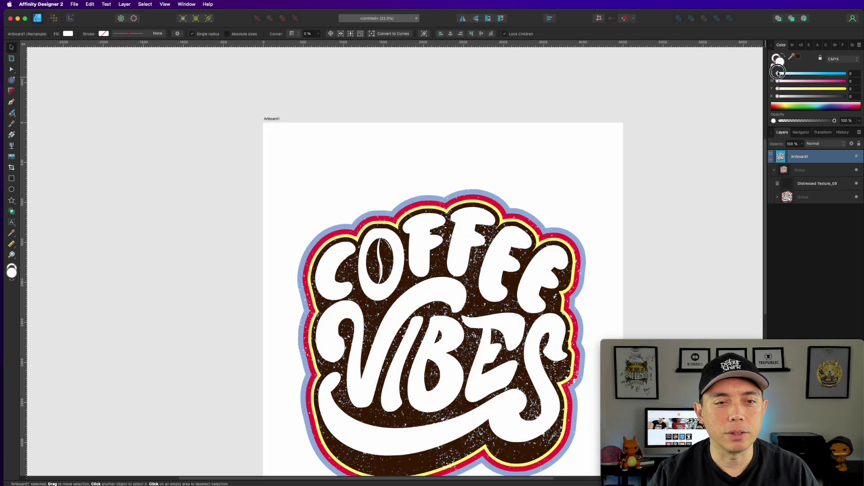
pyautogui.click(407, 79)
pyautogui.scroll(-3, 471, 152)
pyautogui.scroll(-1, 676, 190)
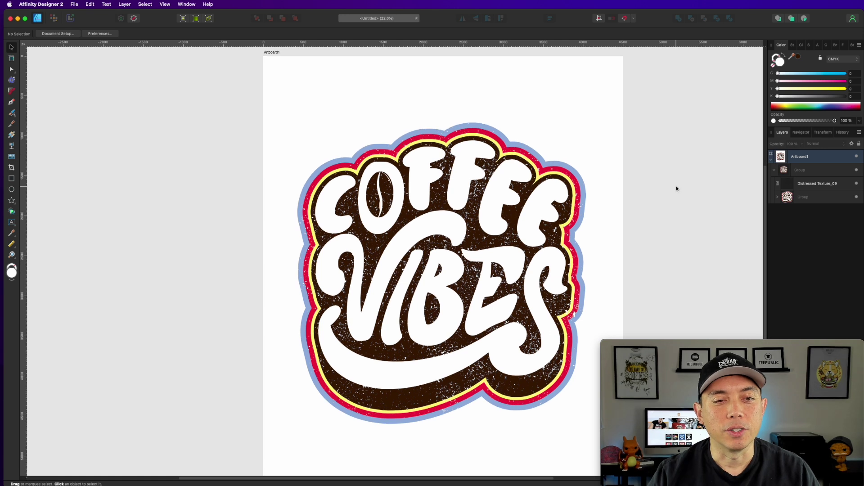